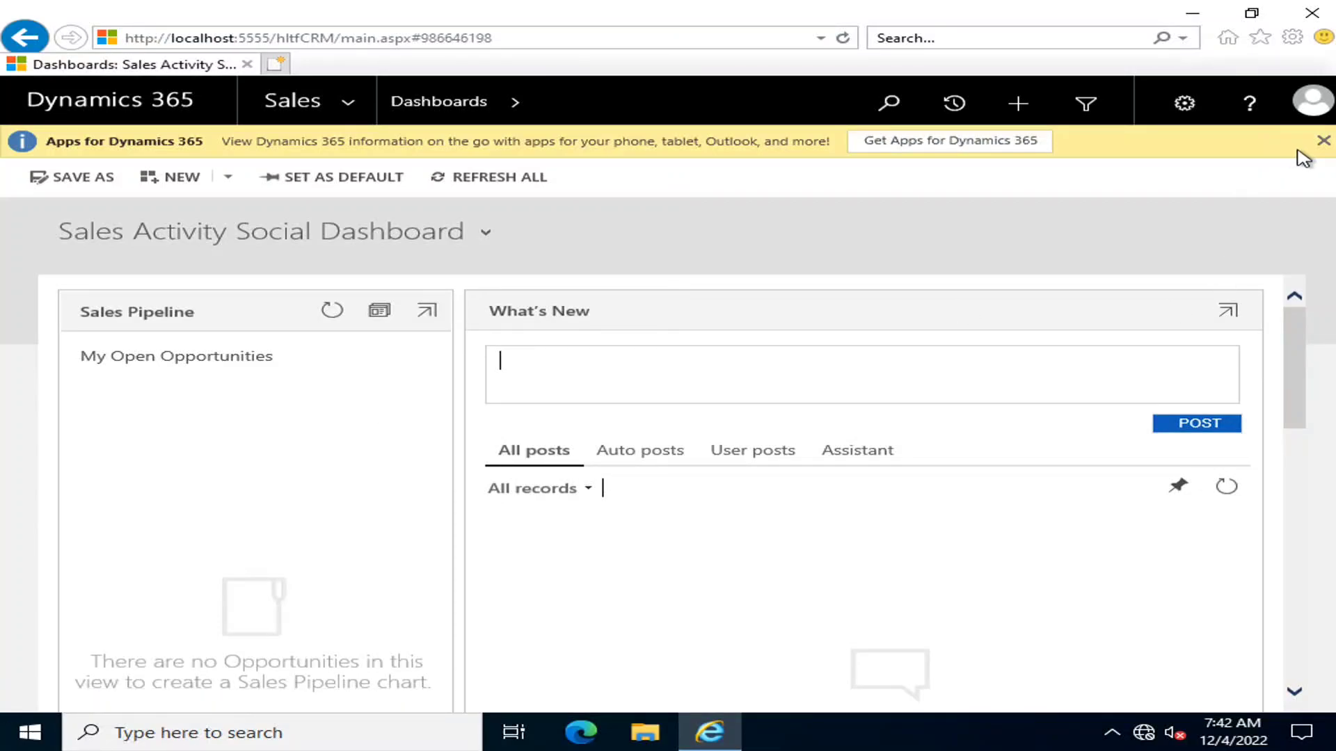
Step: Dismiss the Apps for Dynamics 365 and SharePoint integration banners on the dashboard
click(1322, 141)
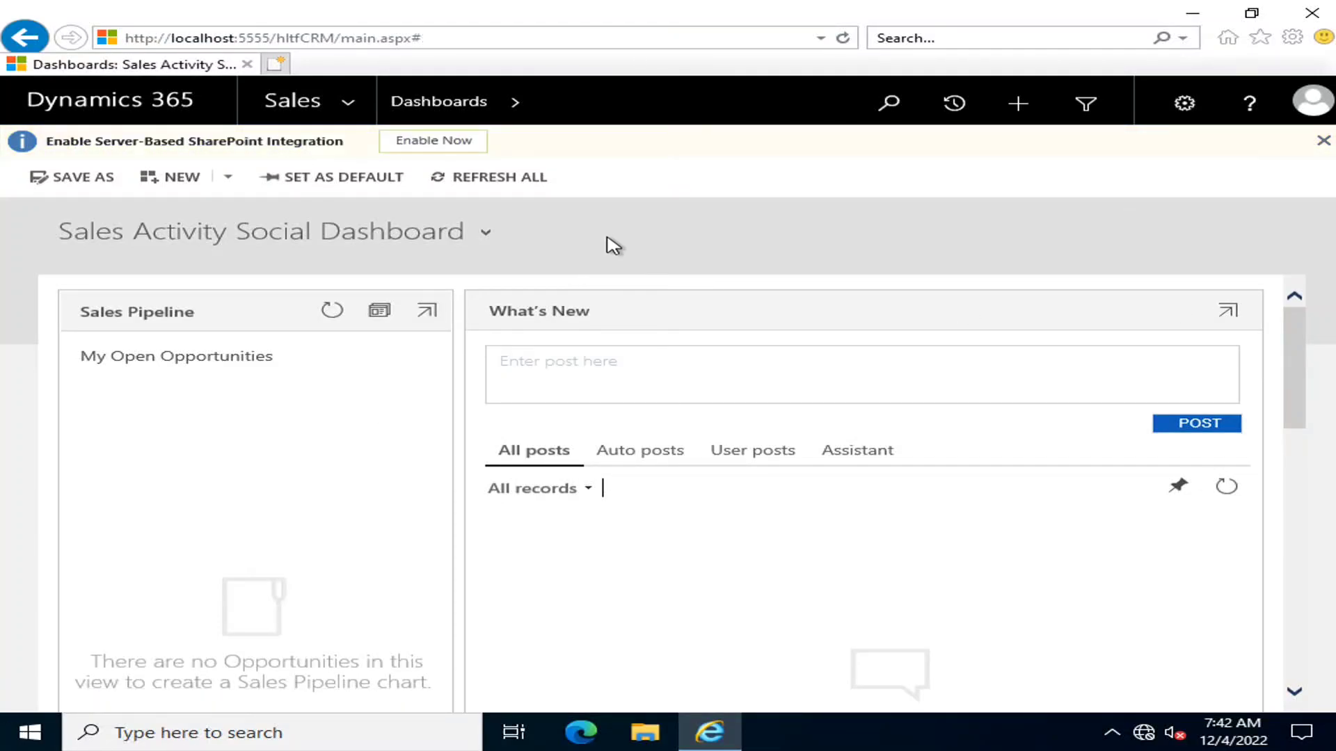
click(351, 105)
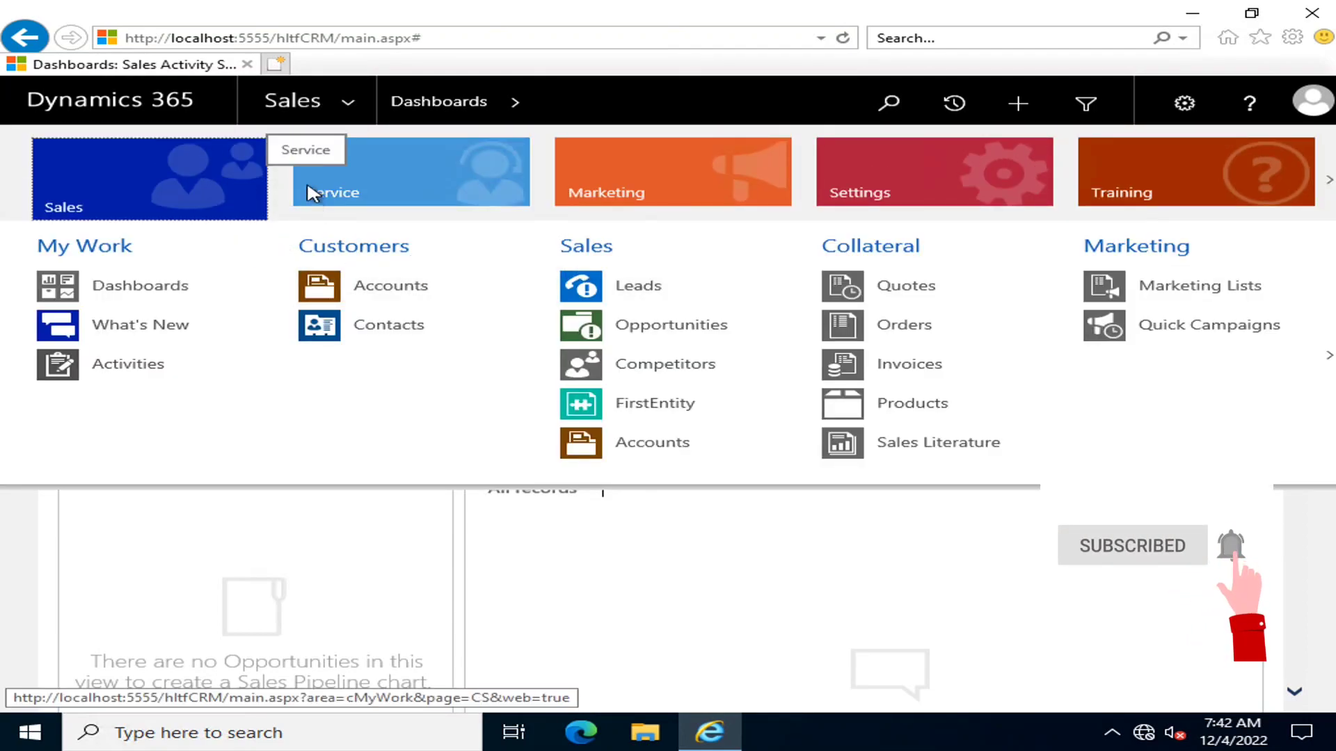
click(685, 681)
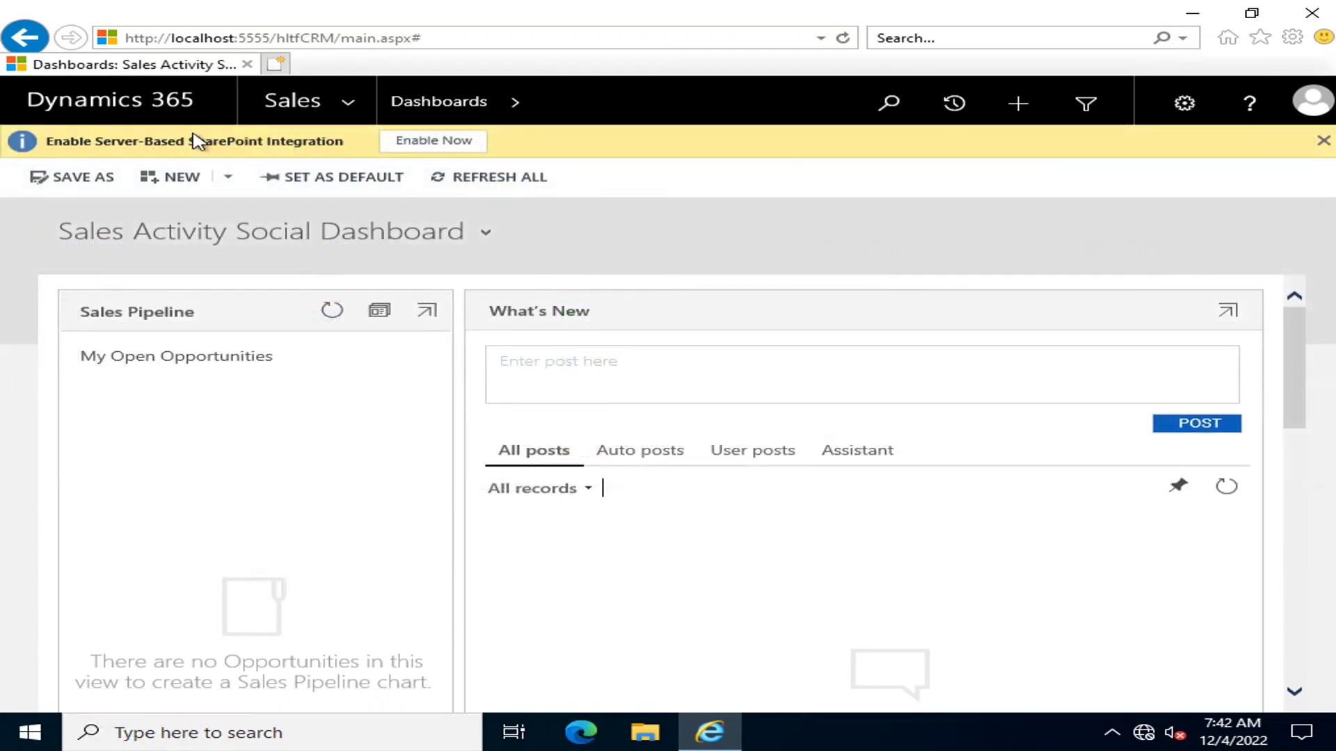
click(1323, 141)
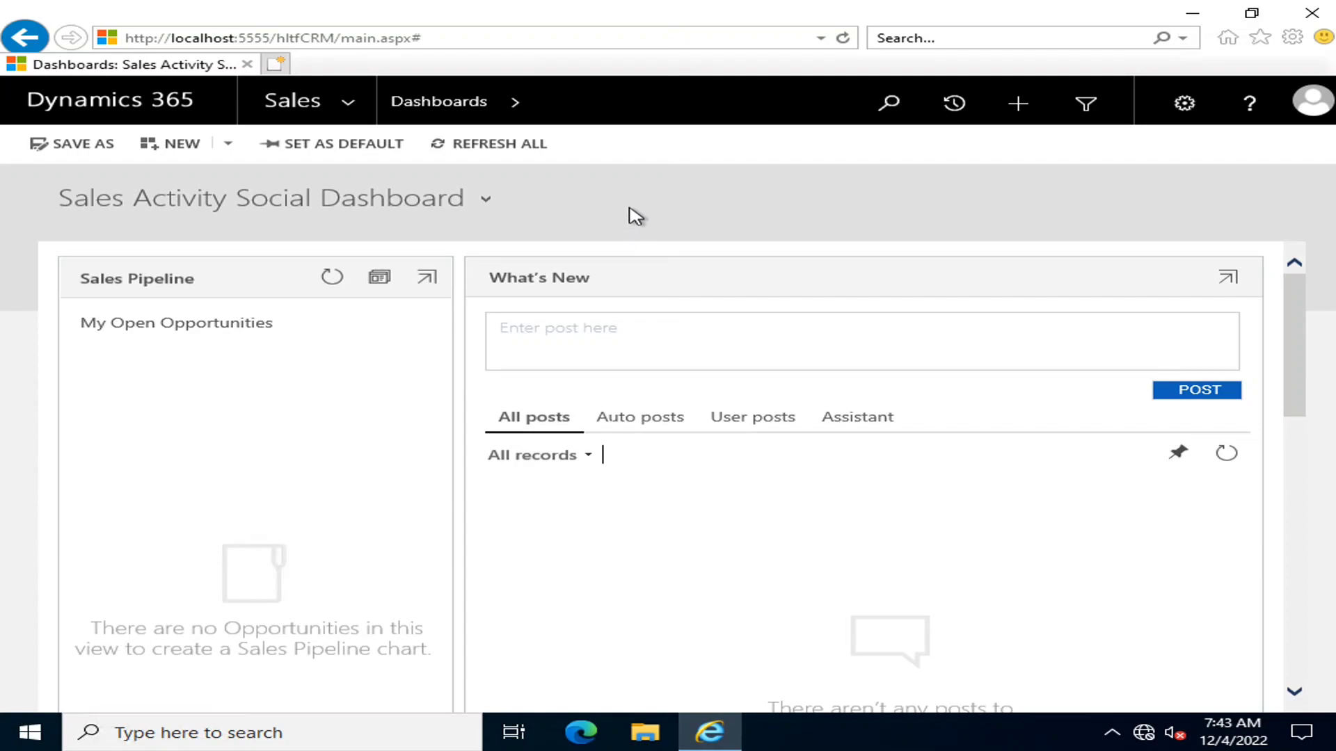
Step: Switch the navigation menu to Settings, showing its Business, Customization and System links
click(350, 109)
click(921, 174)
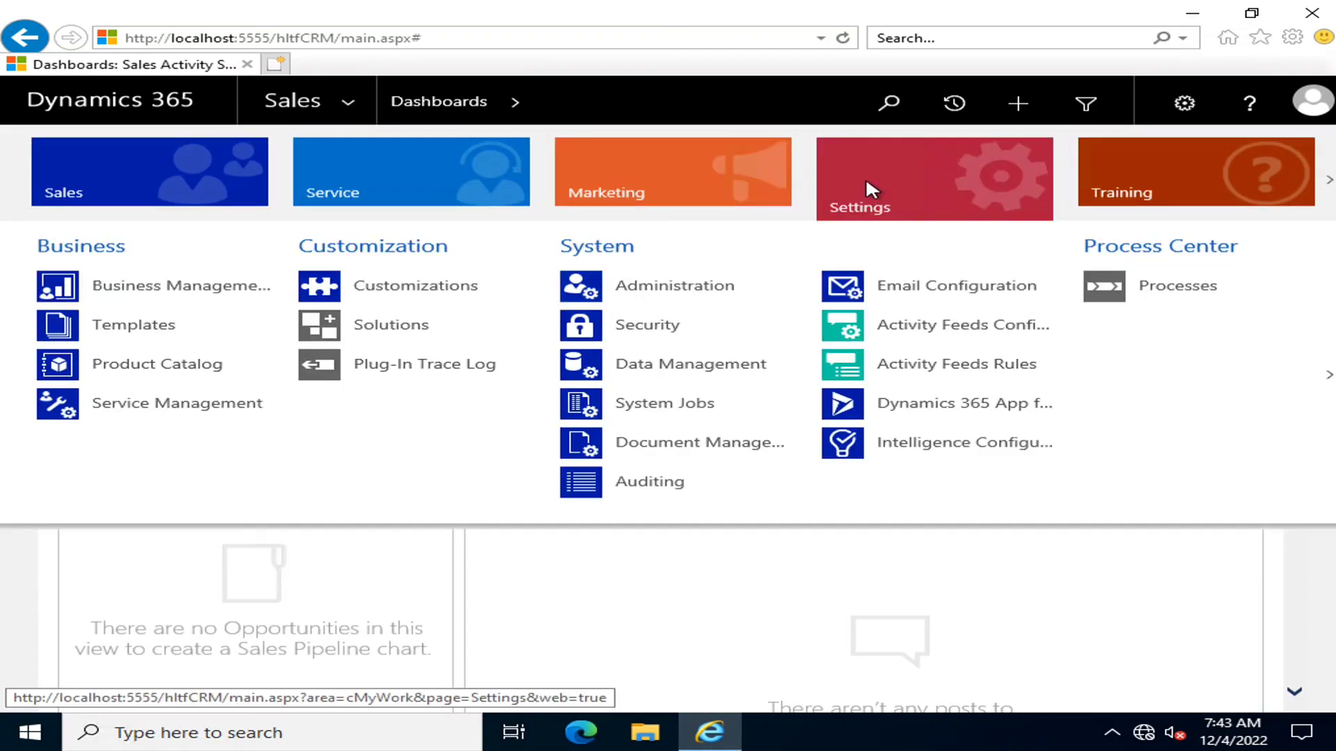
click(346, 111)
click(986, 200)
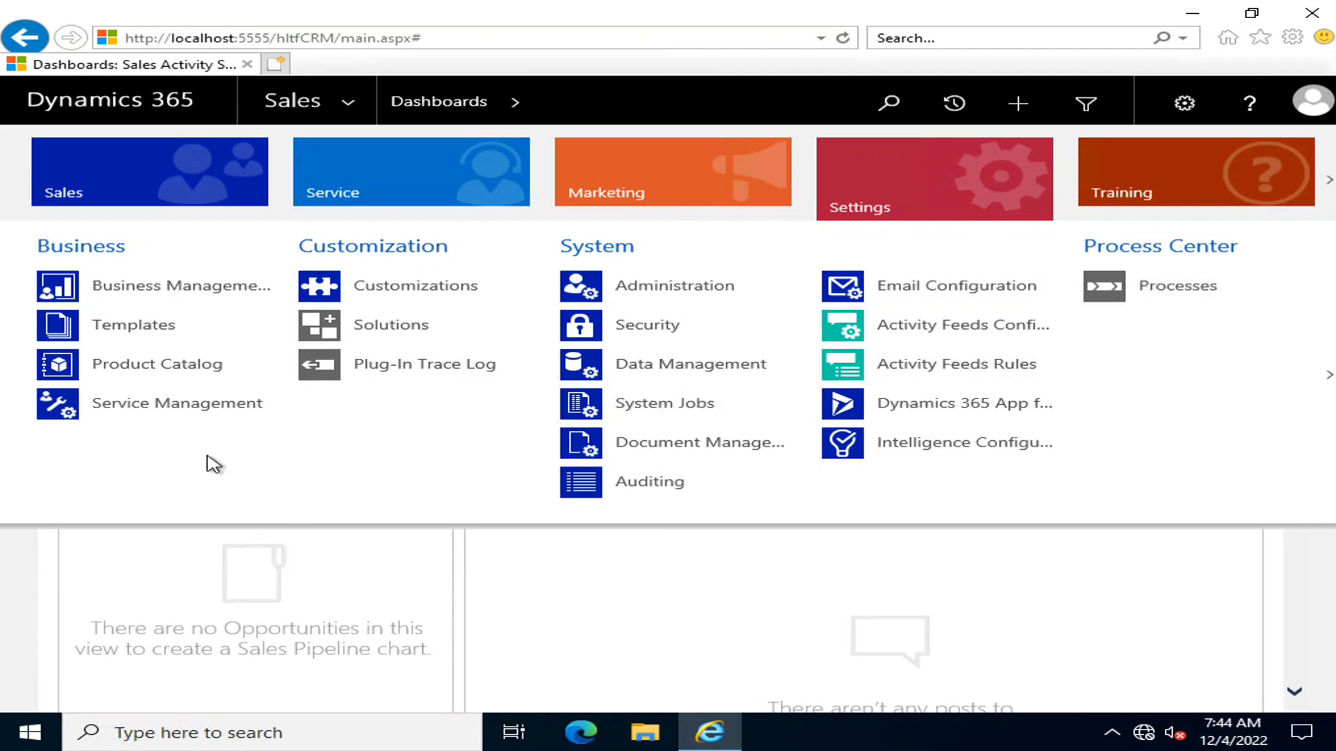
Step: Go to Settings > Business Management and skim its list of features
click(122, 293)
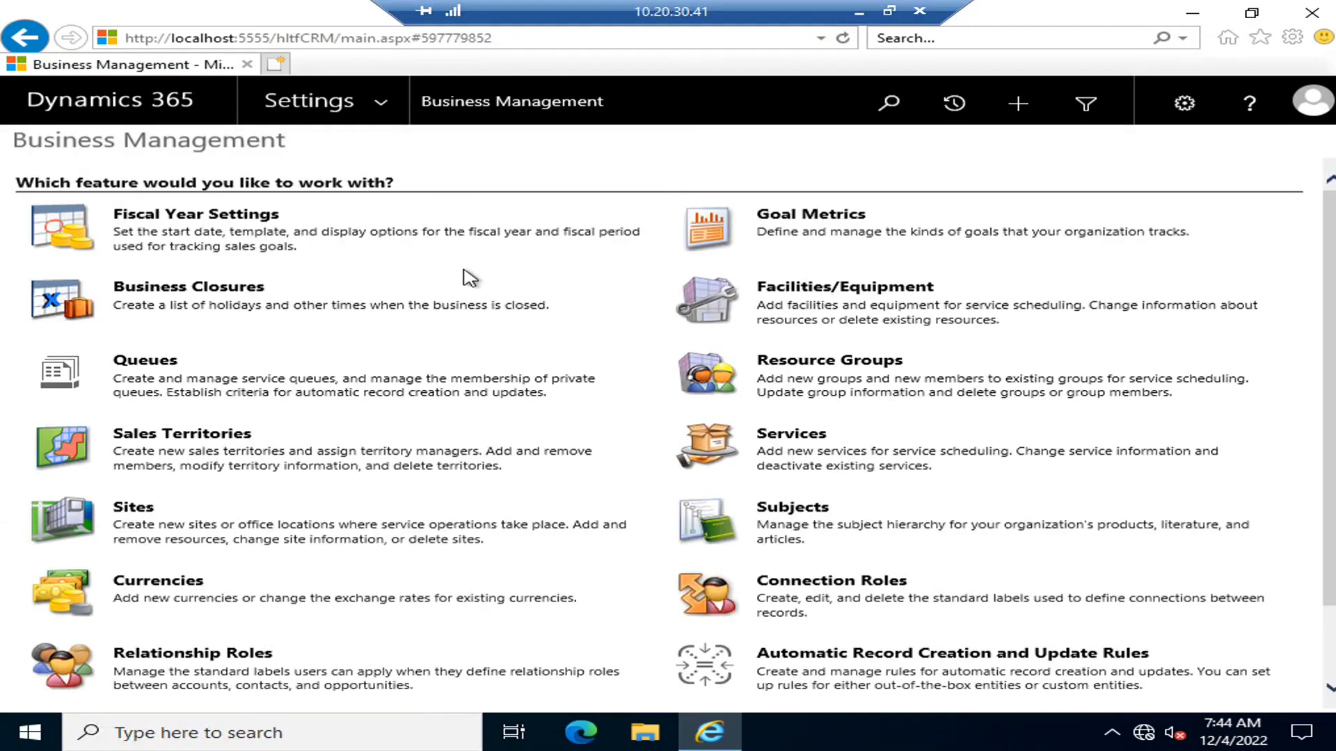
scroll(438, 318, down, 3)
scroll(442, 319, up, 3)
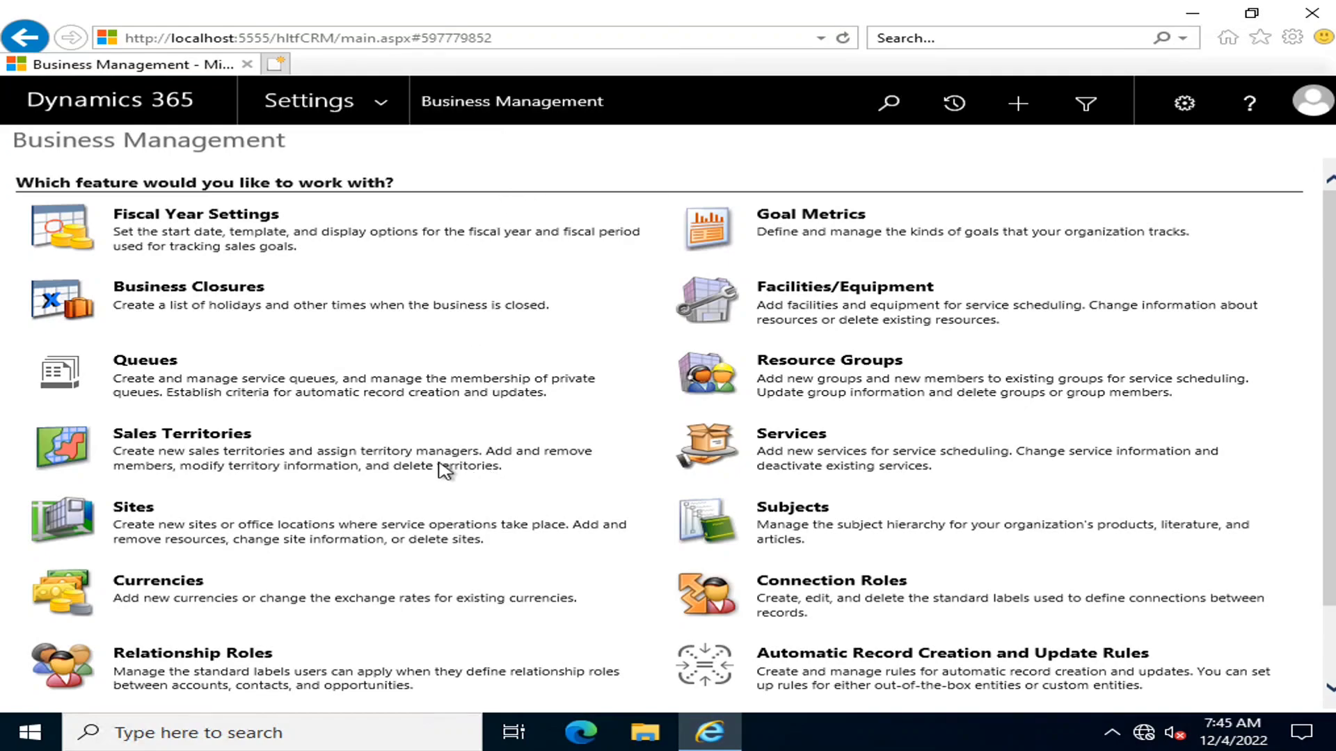
scroll(374, 380, down, 1)
scroll(377, 380, up, 1)
Step: Open Fiscal Year Settings and change the start date from 1/1/2022 to 6/1/2022
click(143, 224)
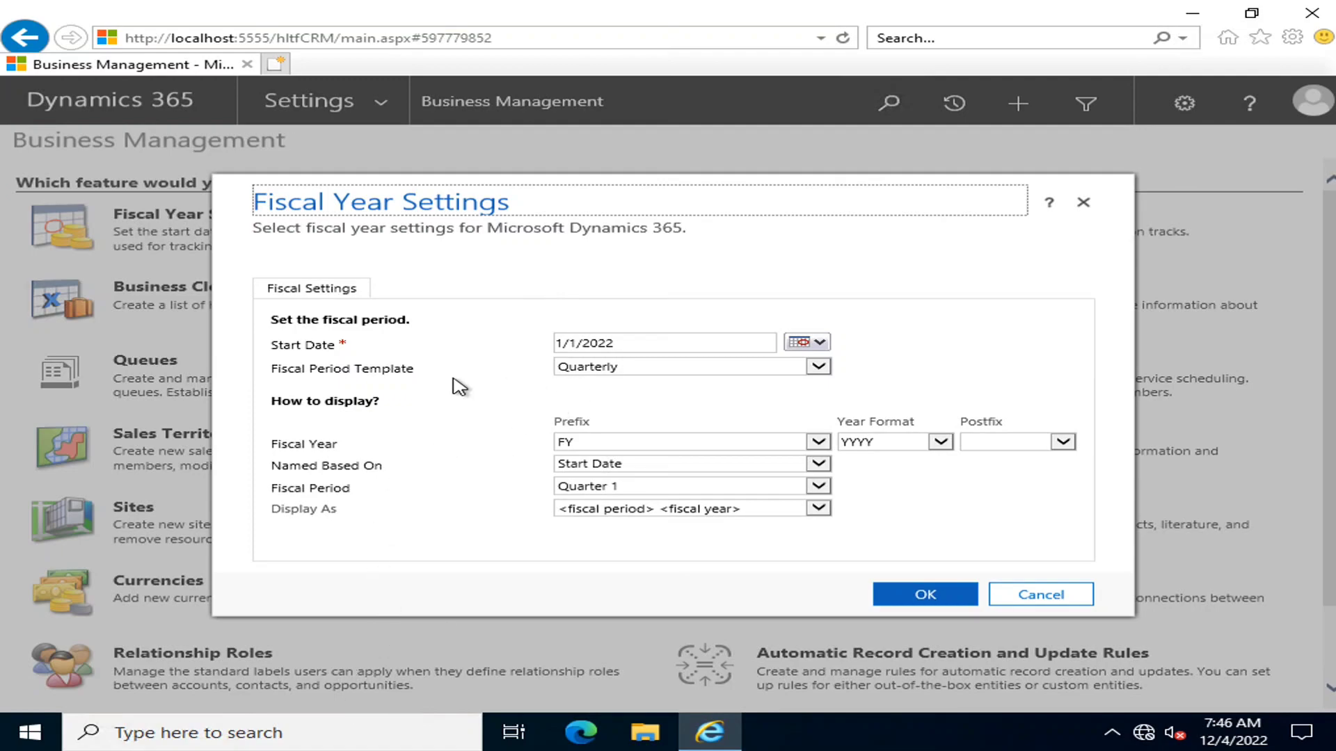
click(818, 344)
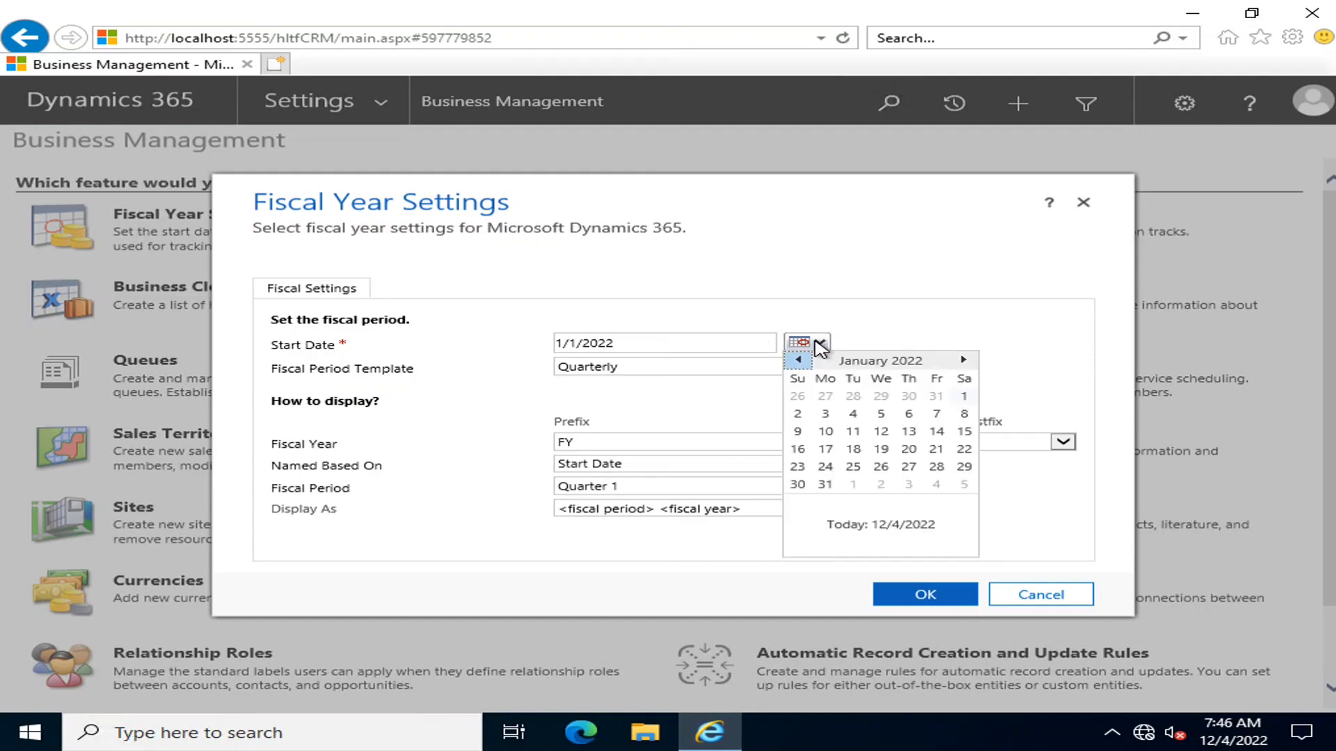
click(963, 360)
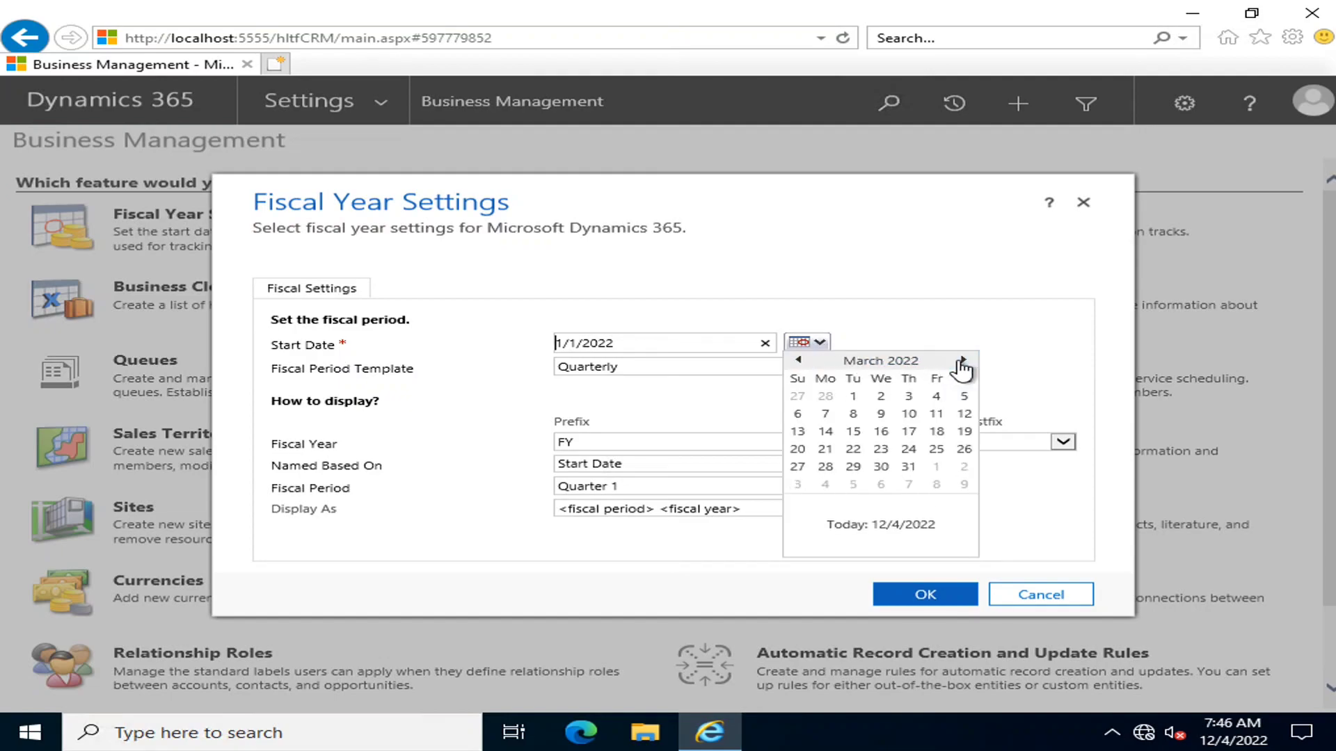
click(962, 360)
click(963, 359)
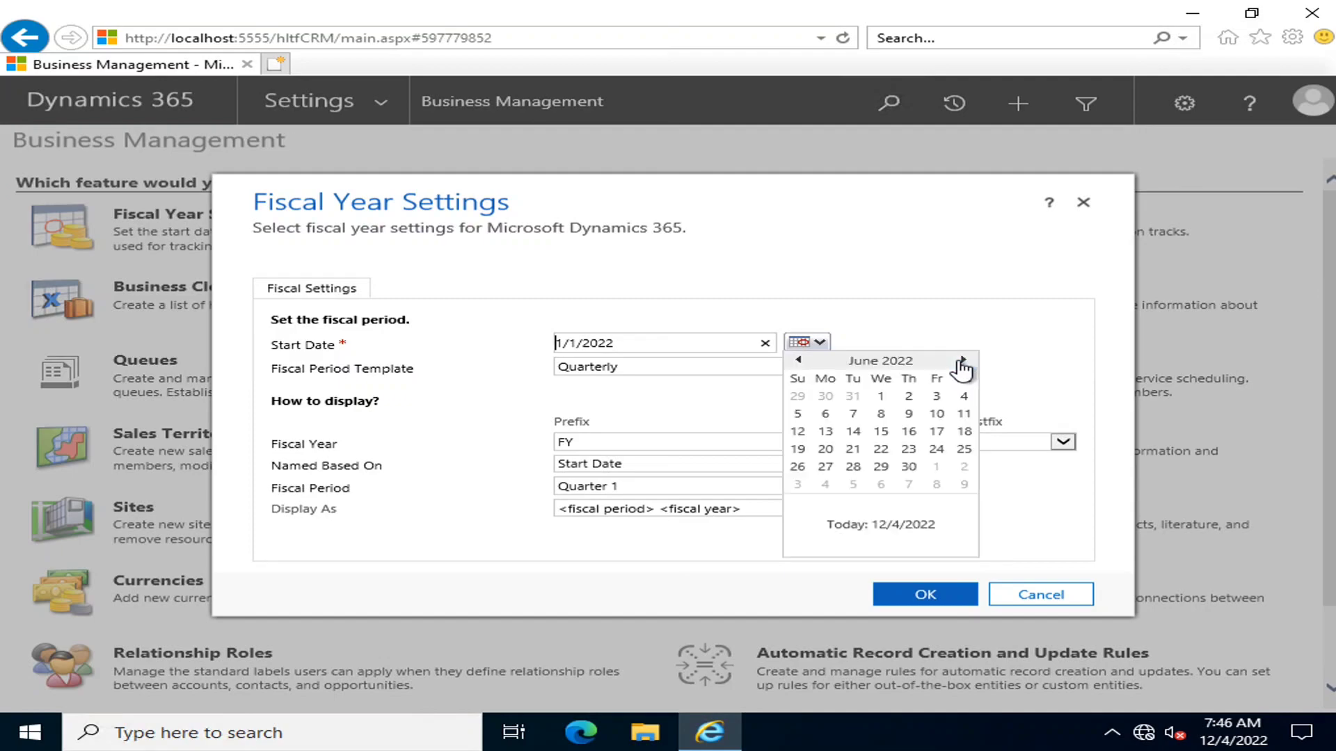
click(887, 401)
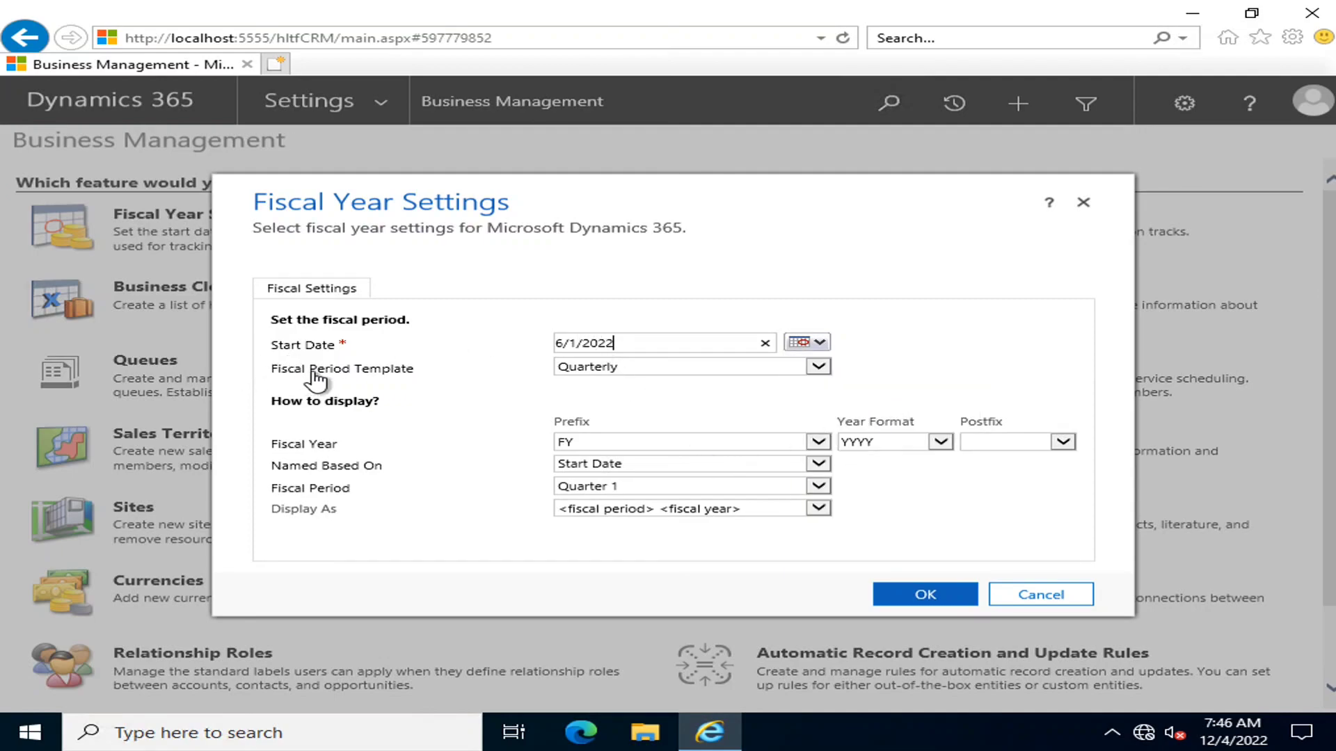
click(819, 367)
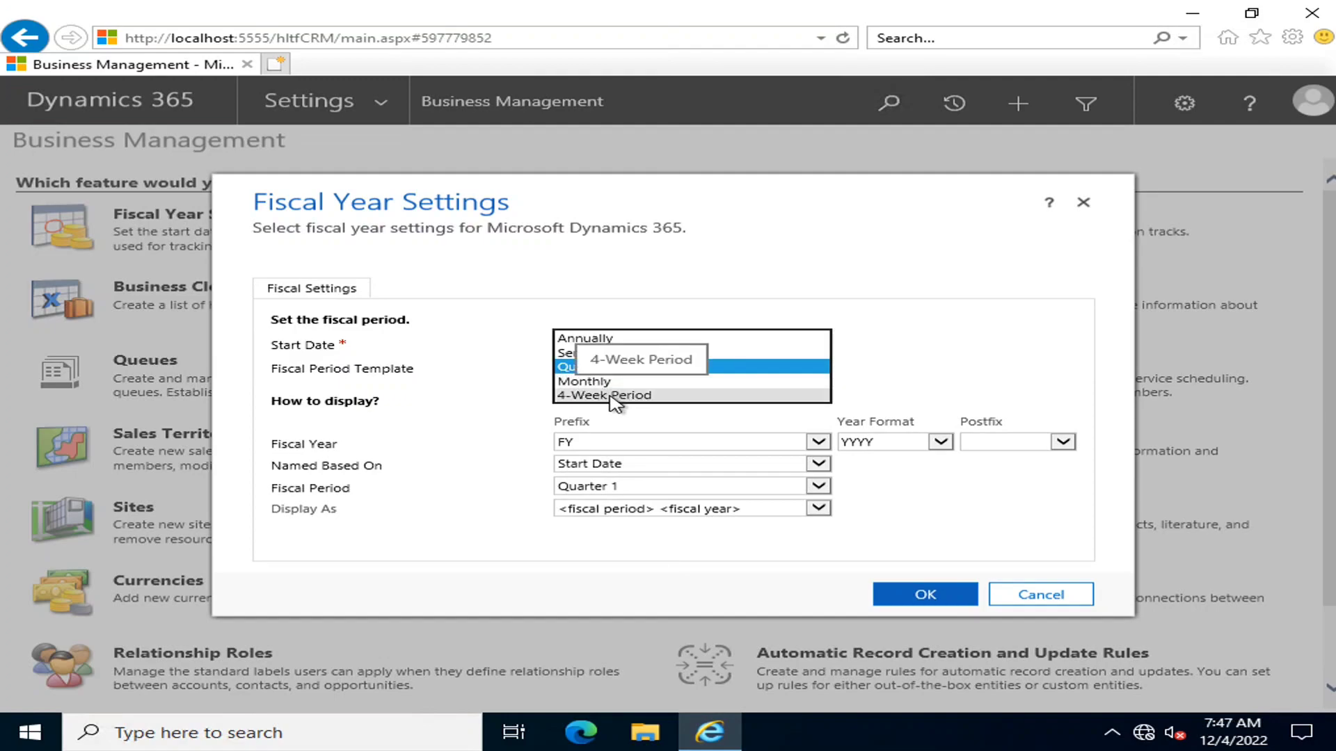
click(588, 367)
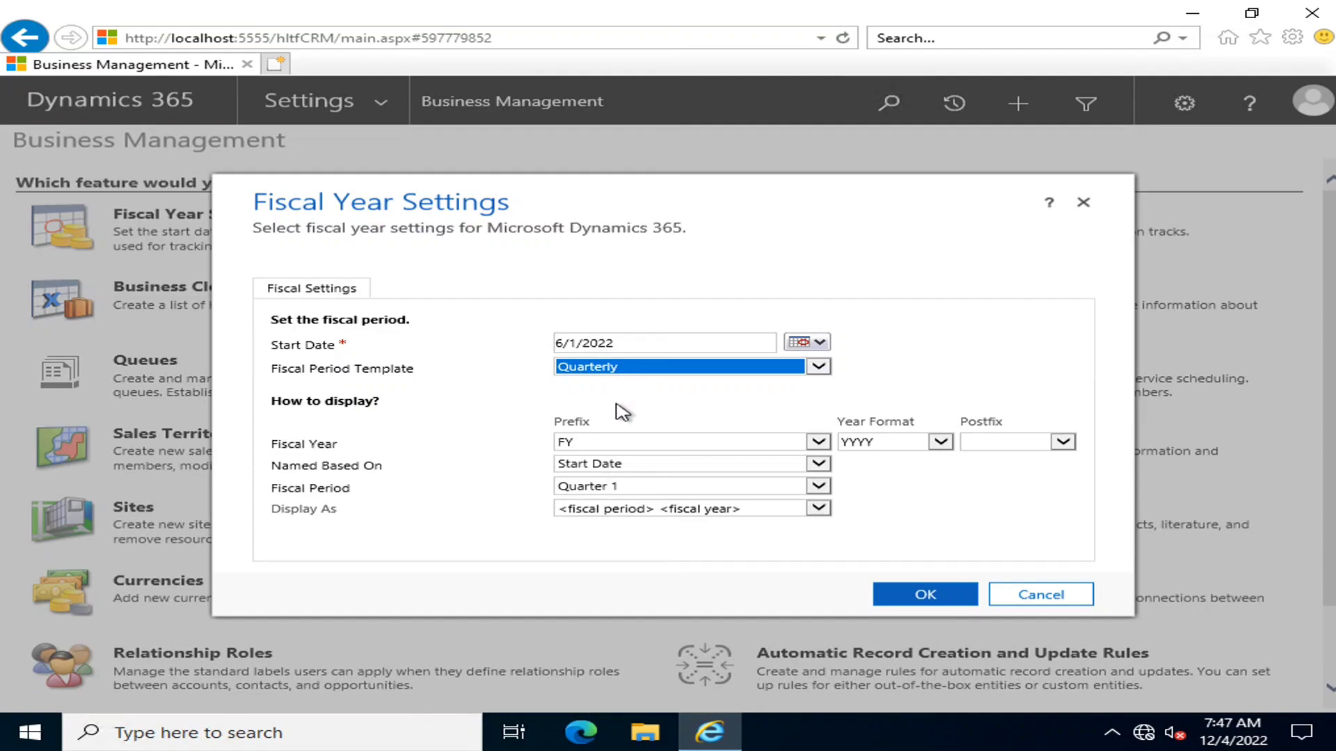
click(603, 369)
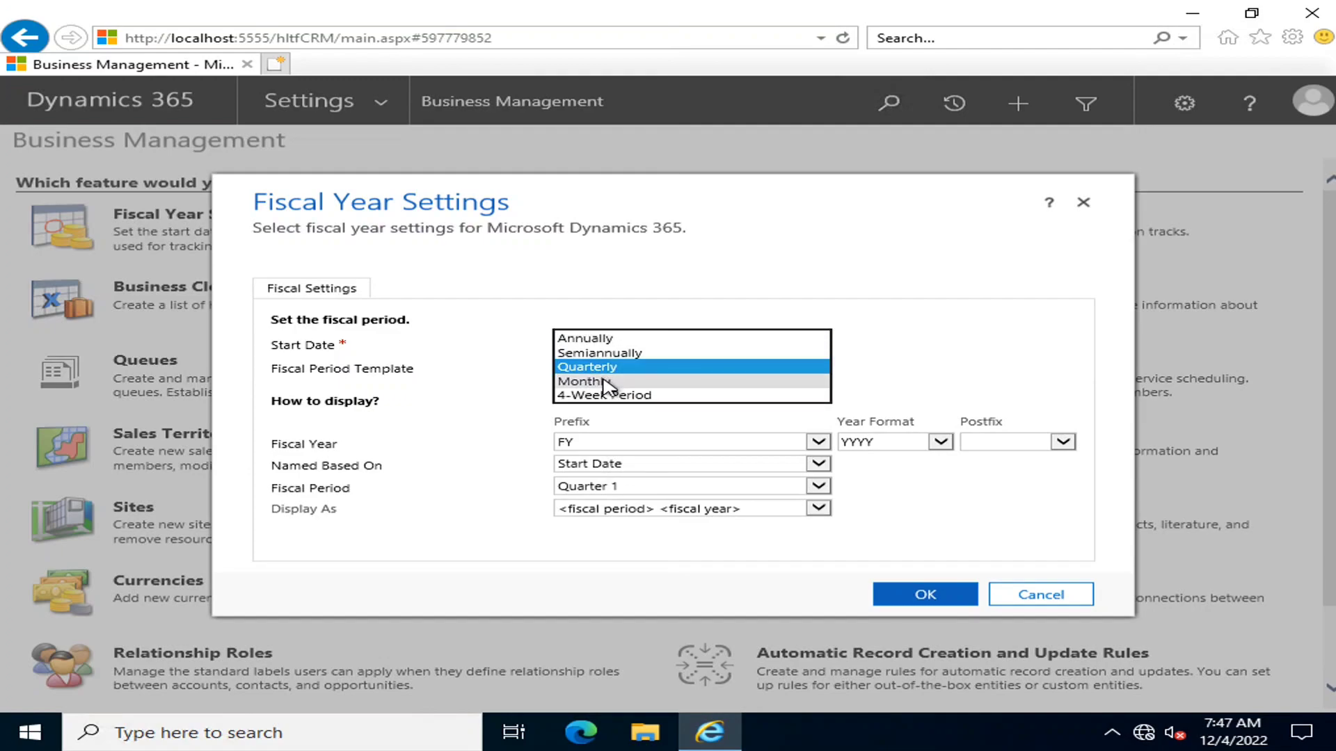
click(628, 382)
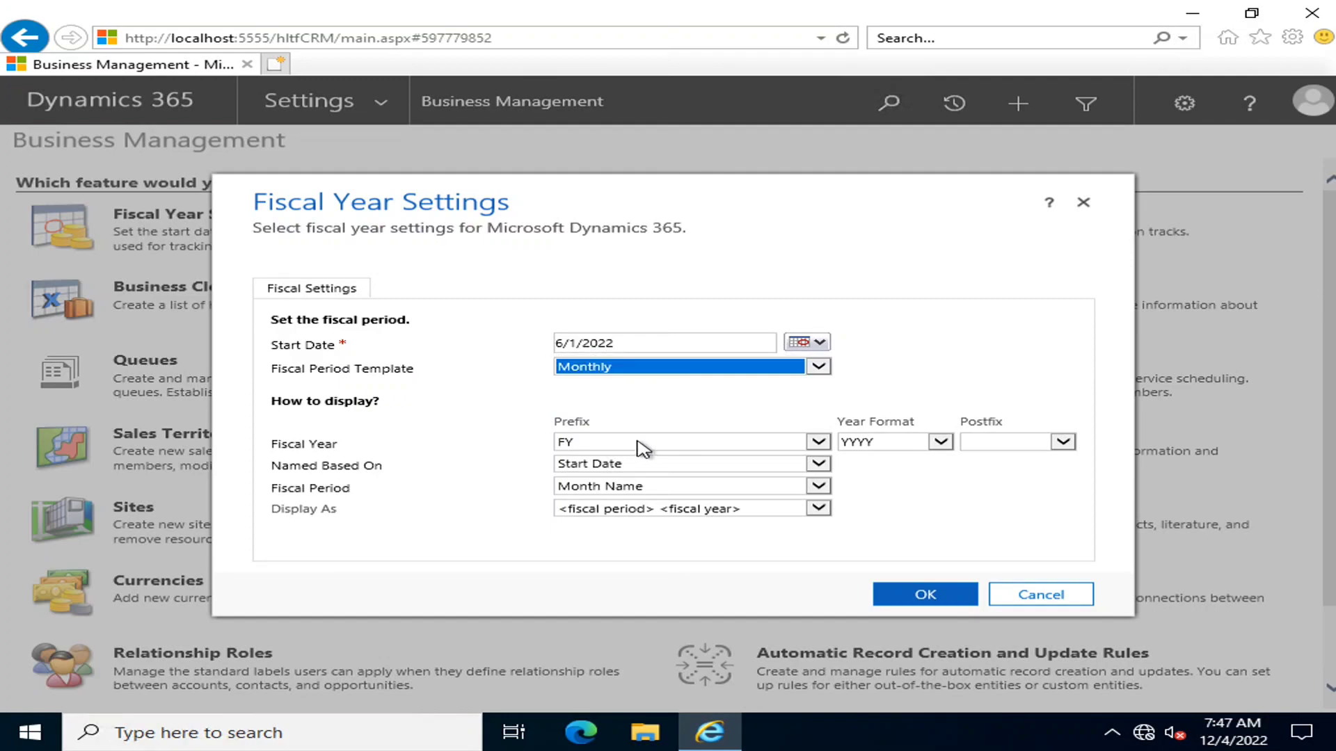
click(658, 367)
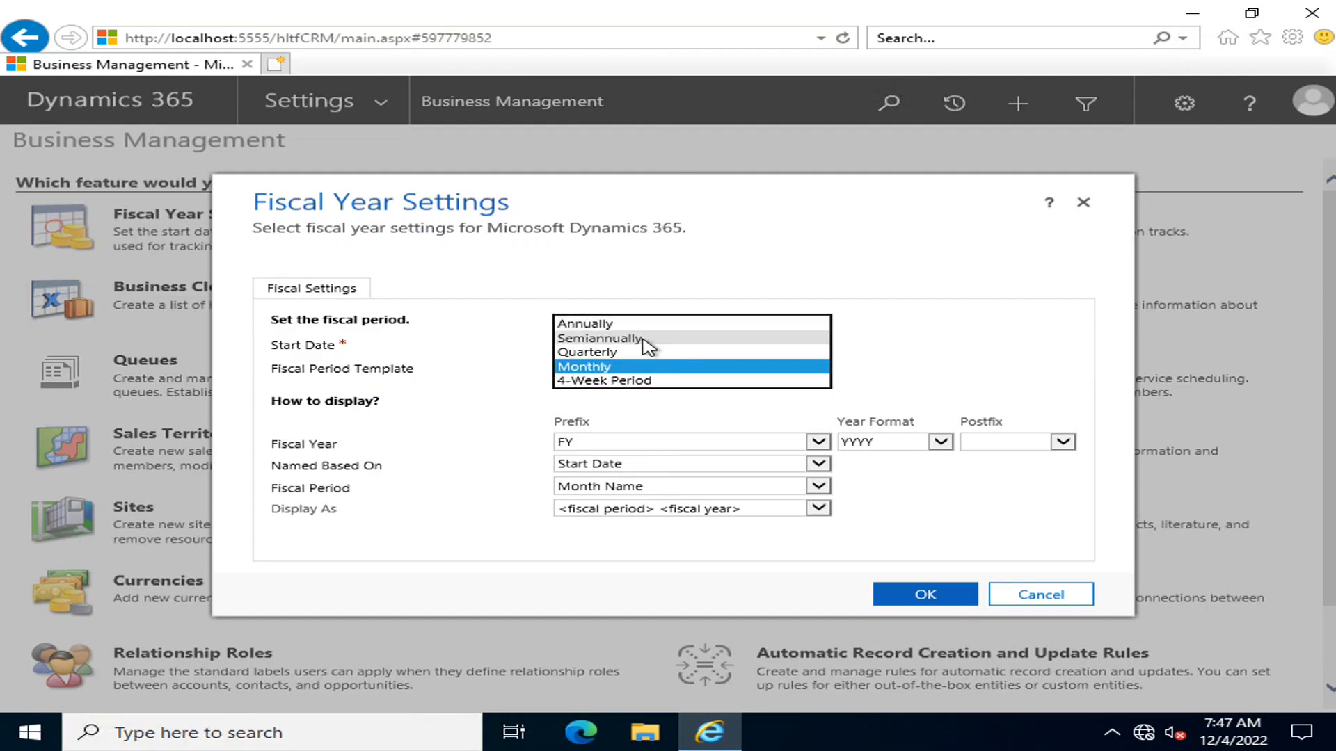
click(645, 344)
click(645, 367)
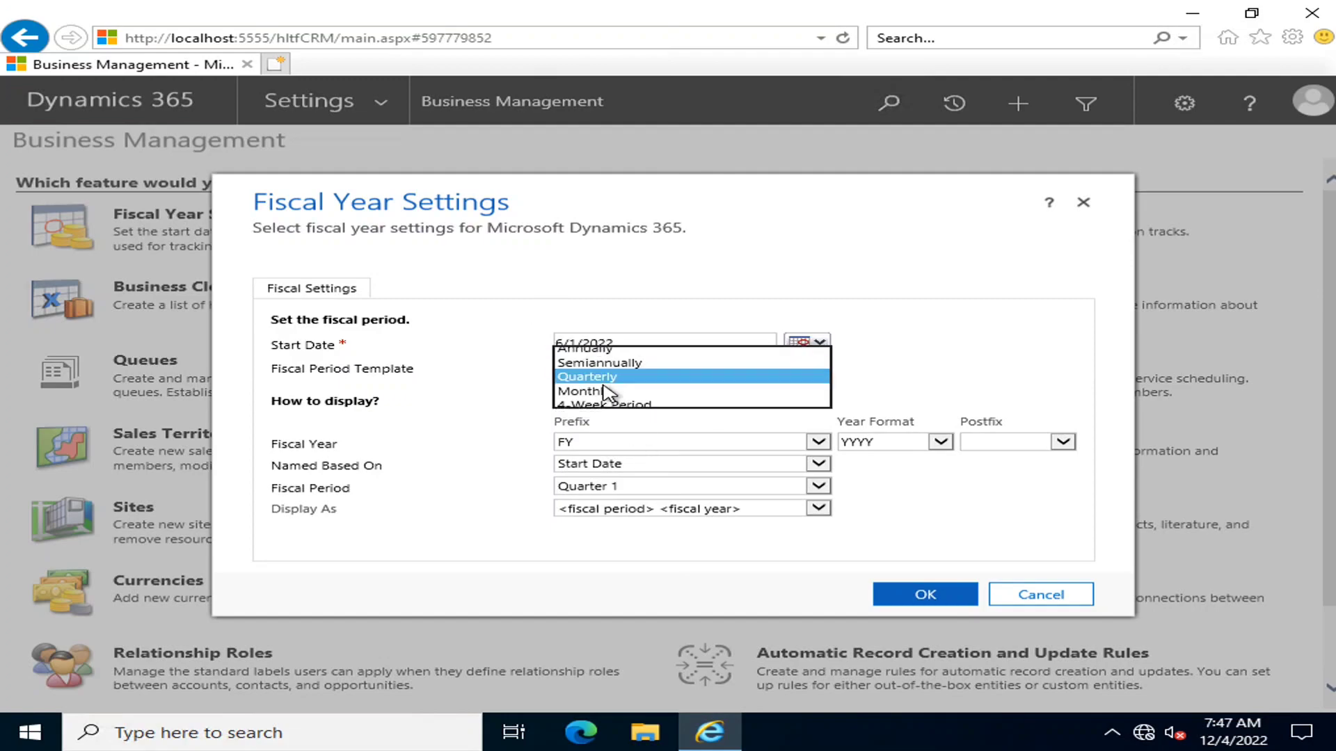
click(575, 381)
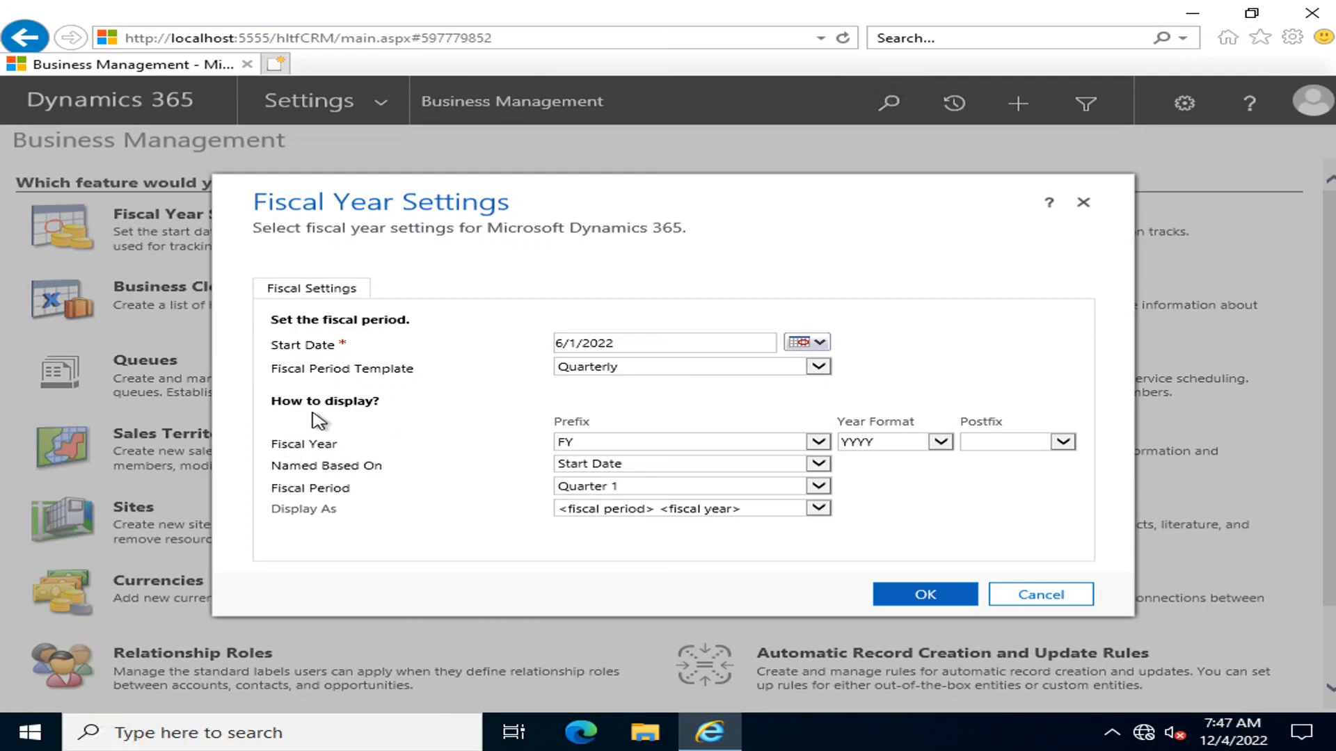
Step: Review the fiscal year prefix, keep YYYY year format, and add Fiscal Year postfix
click(597, 444)
click(940, 443)
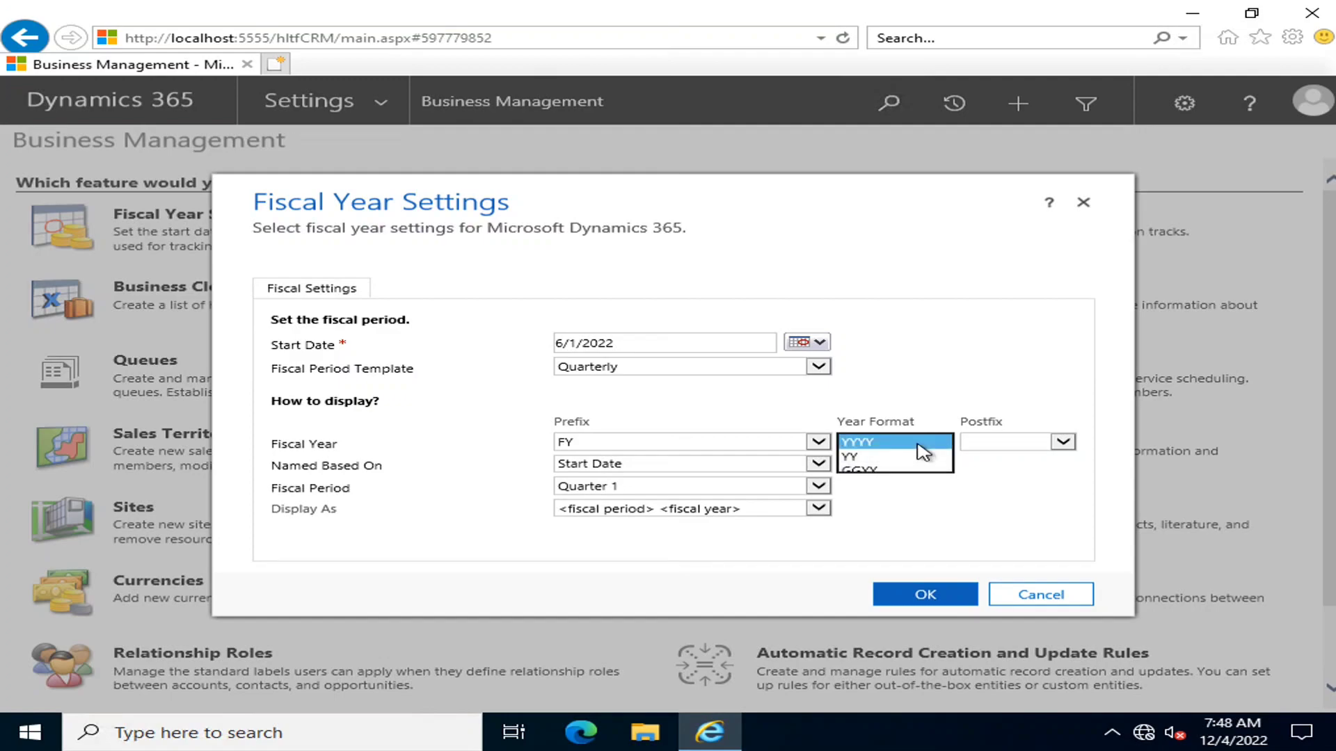
click(855, 444)
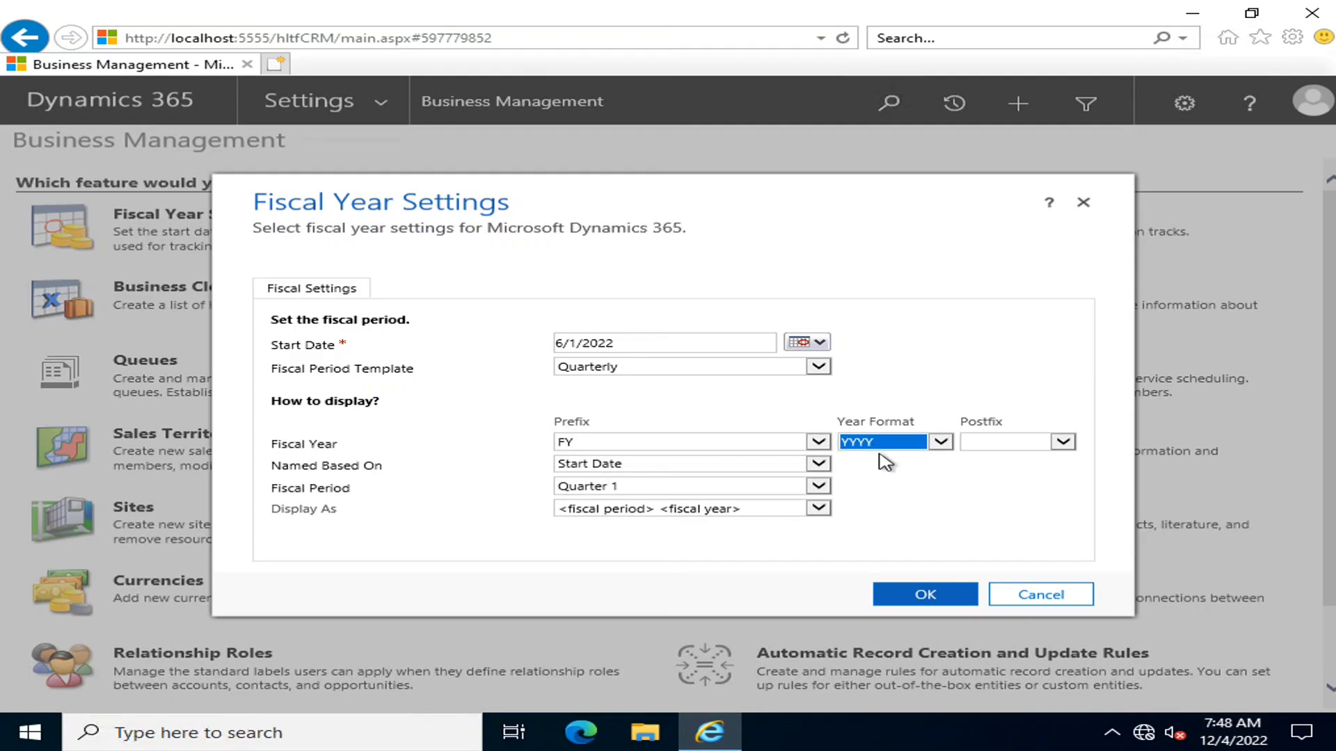
click(1036, 445)
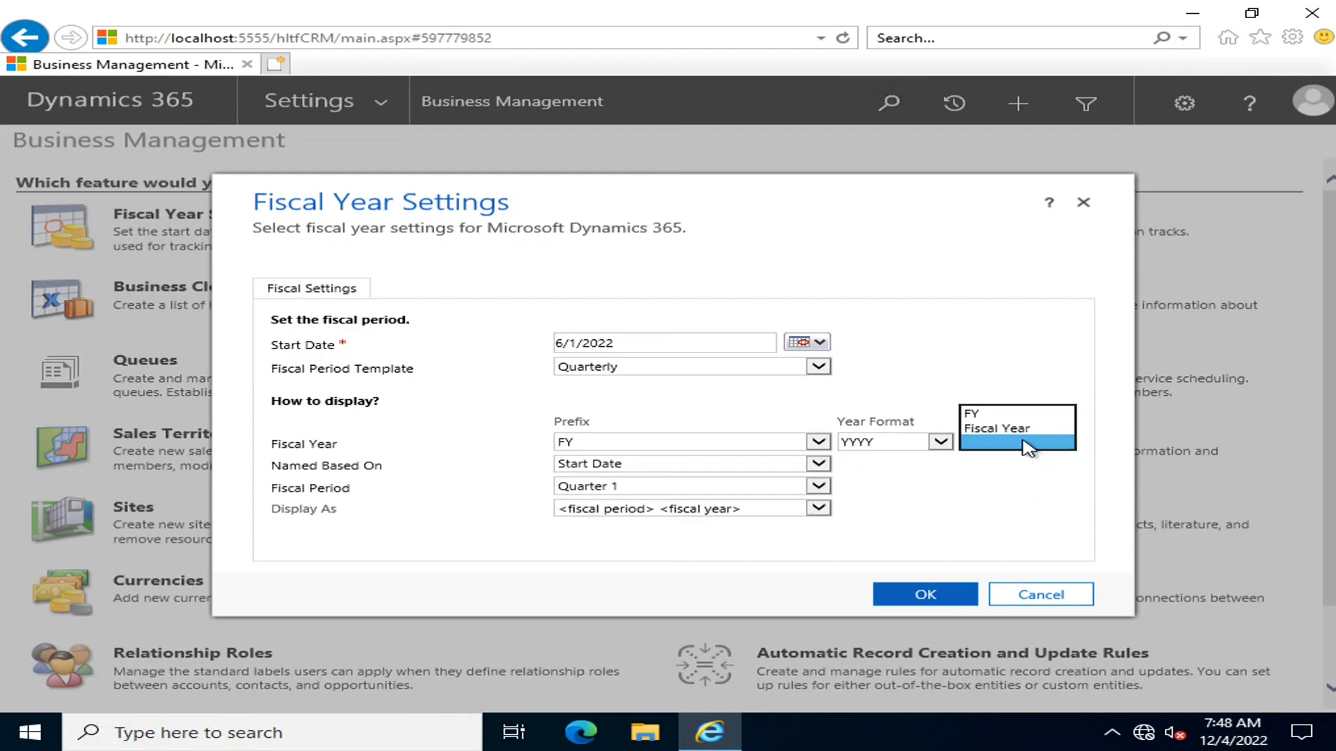
click(1023, 429)
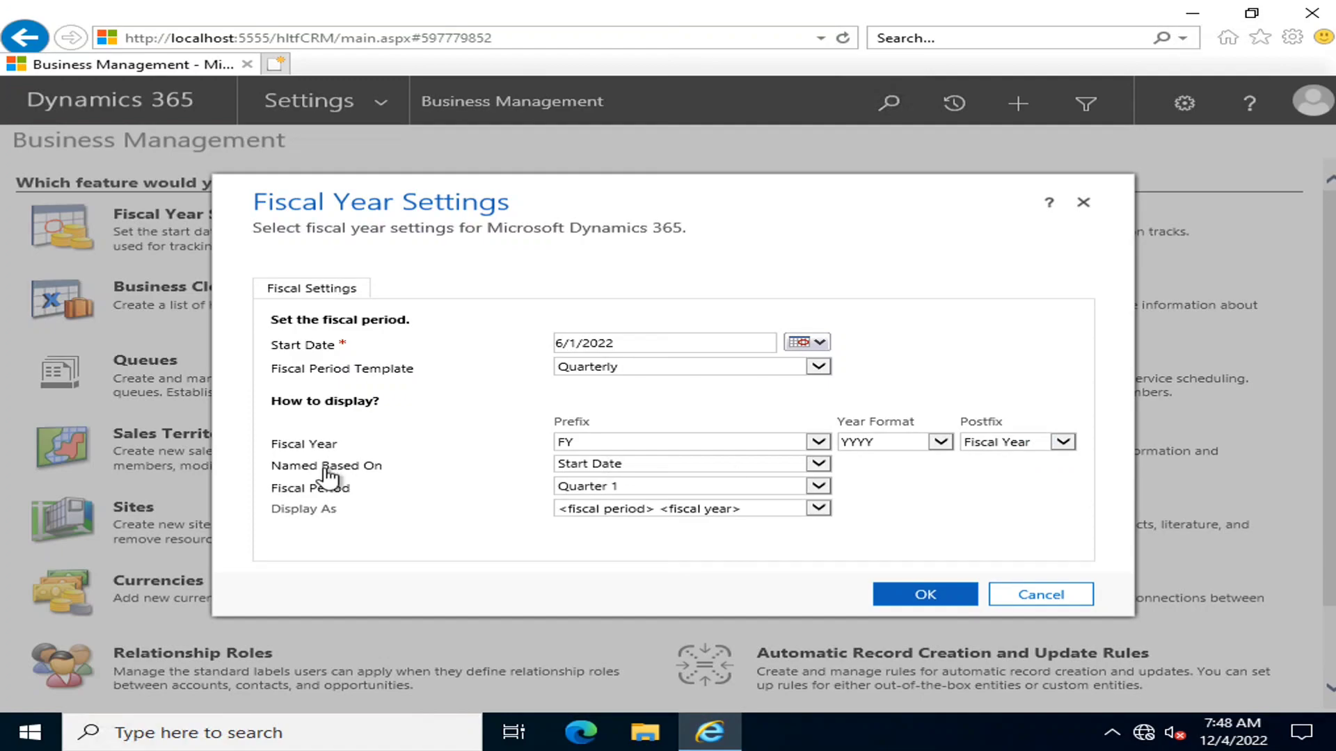
Step: Keep Start Date naming, Quarter 1 periods and '<fiscal period> <fiscal year>' display, then accept
click(597, 464)
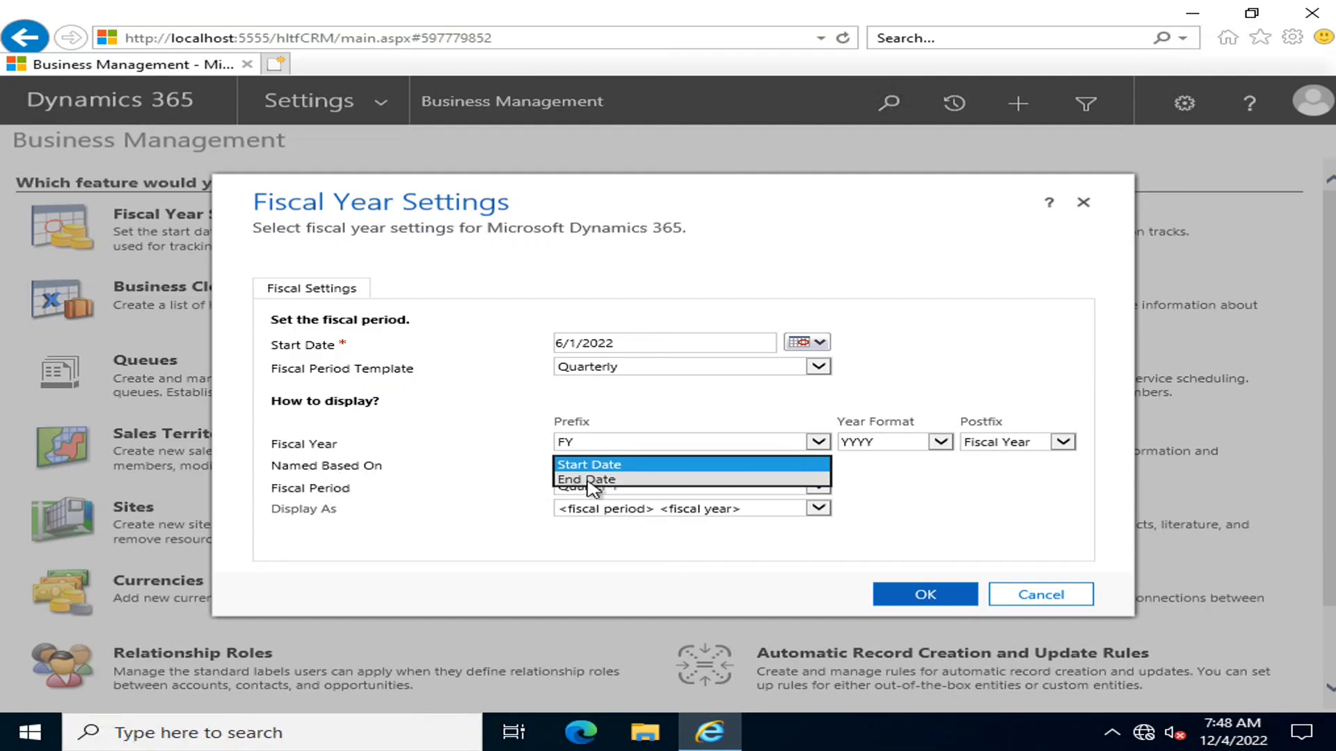
click(618, 467)
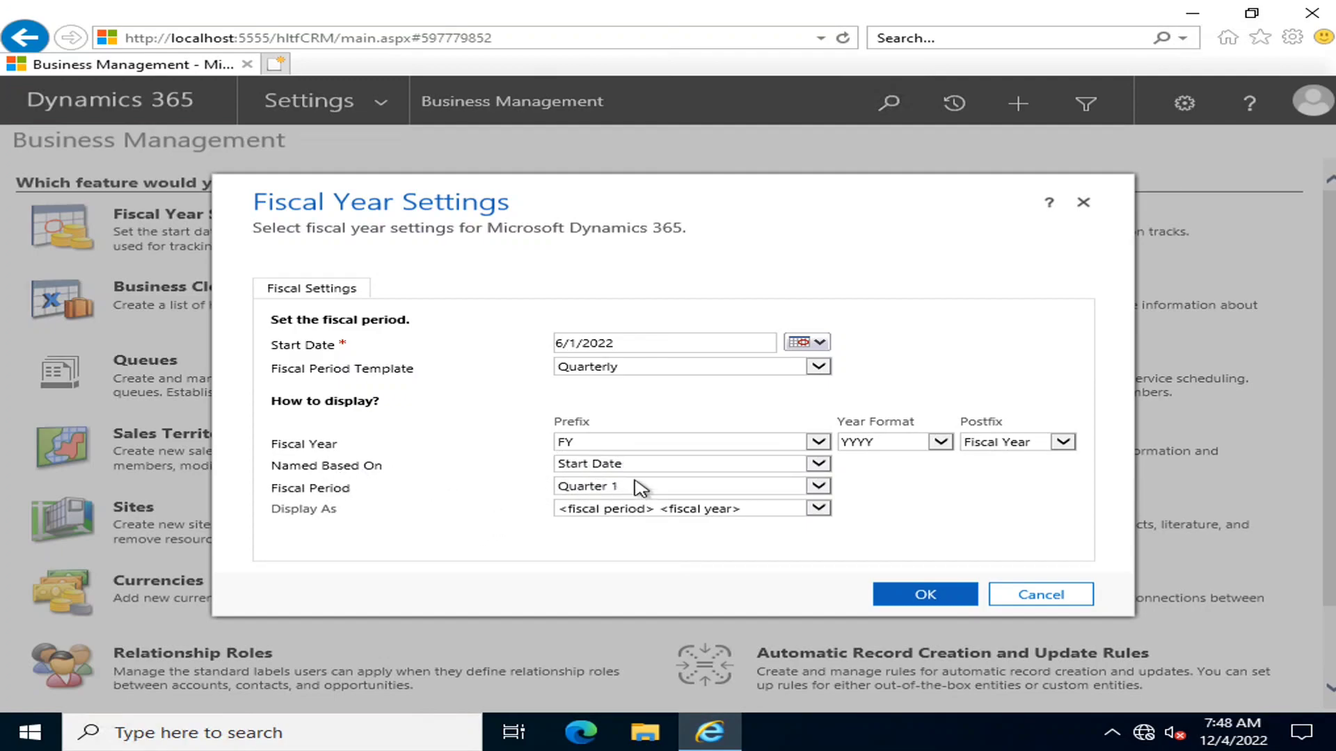
click(671, 489)
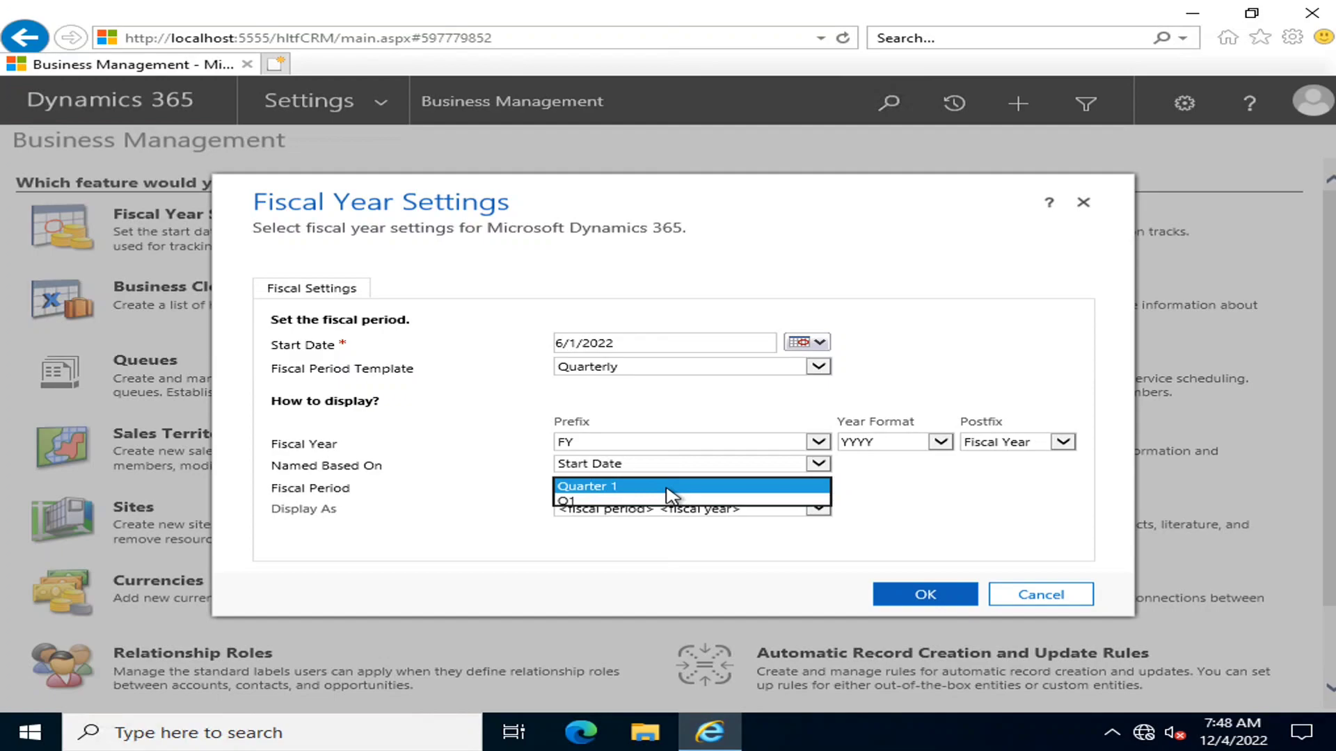
click(588, 487)
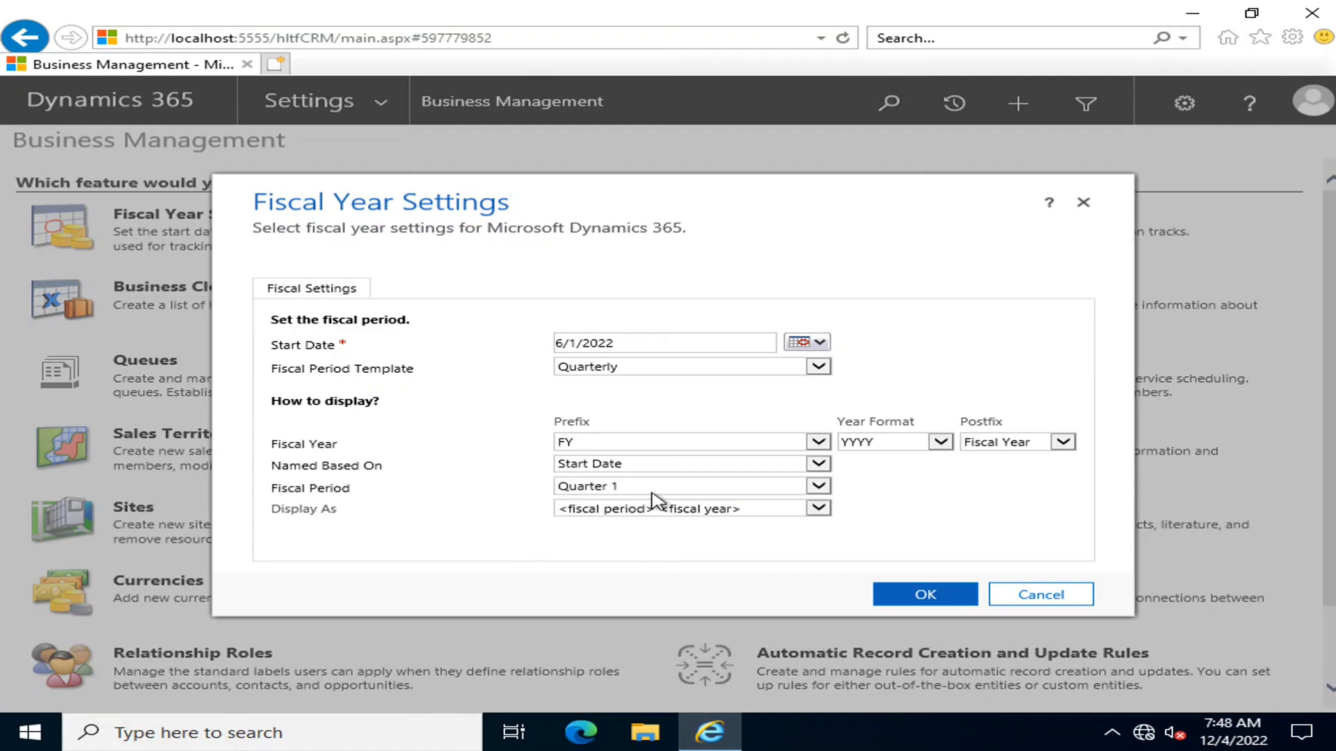
click(651, 509)
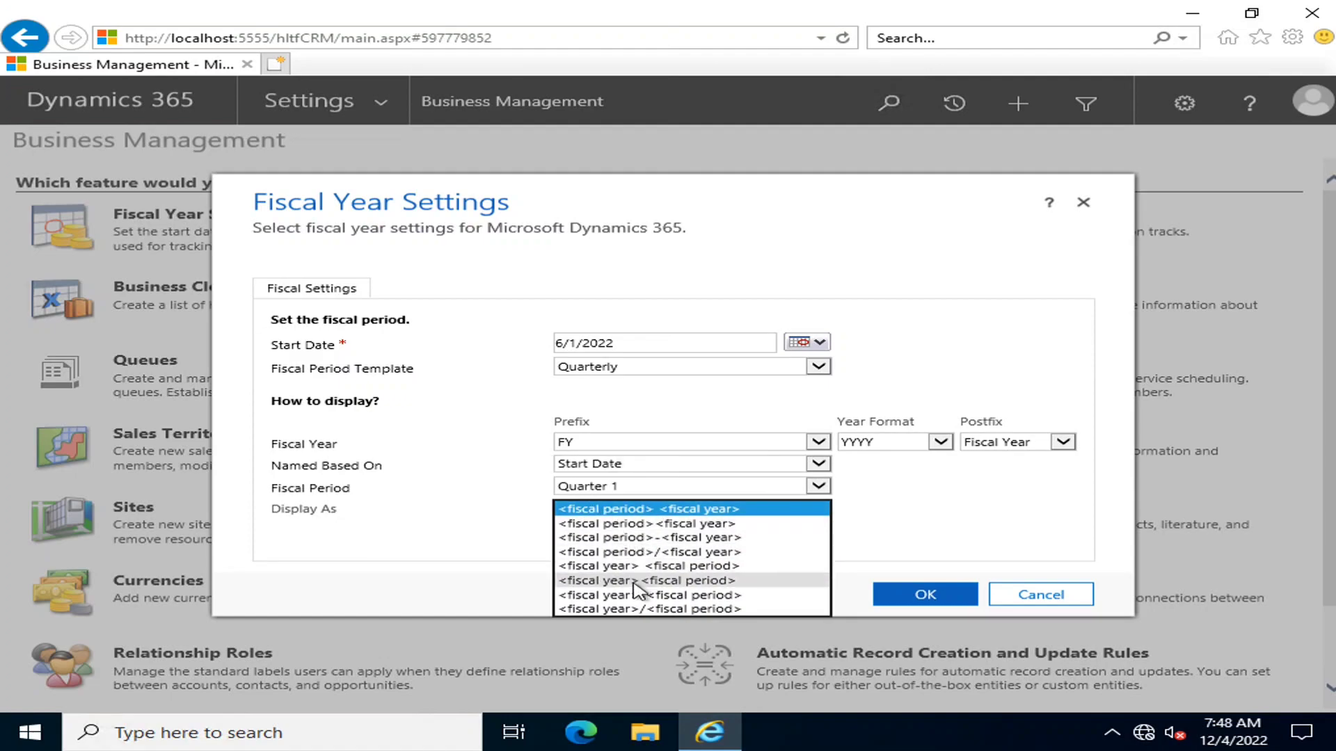
click(507, 566)
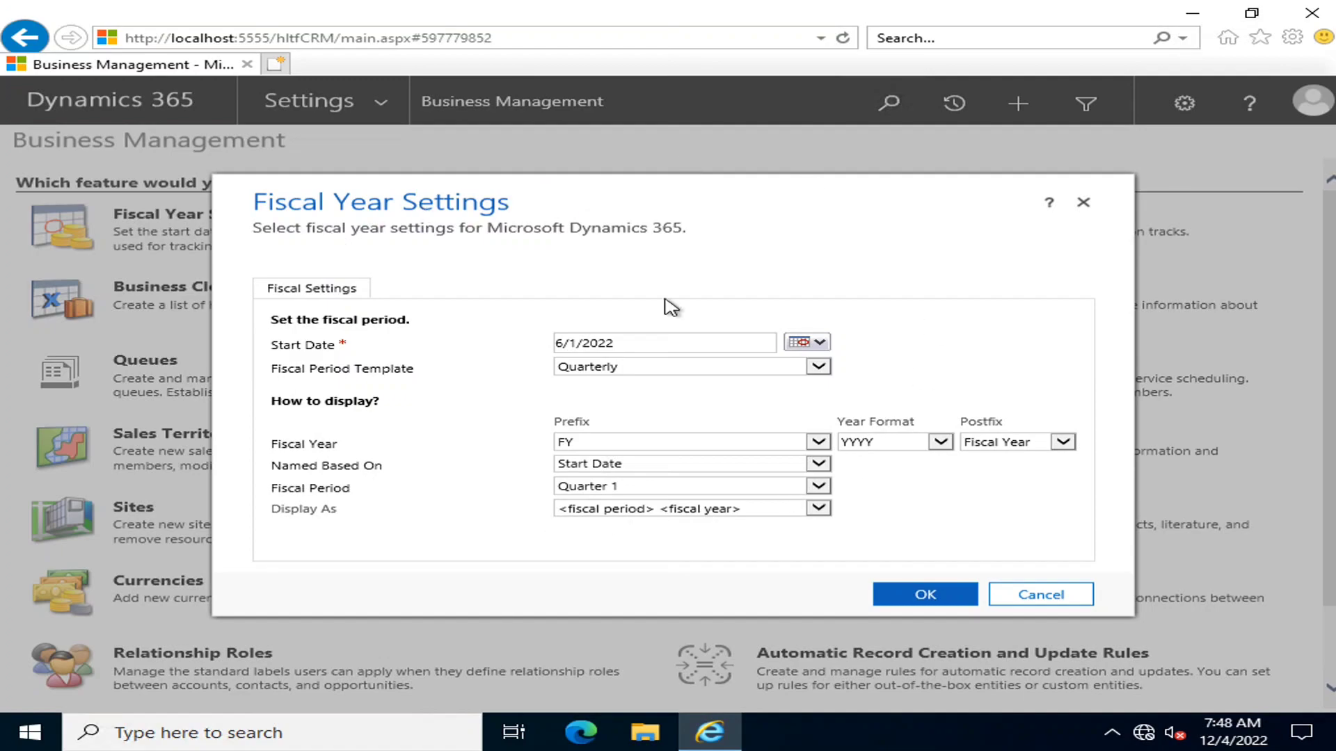
click(922, 597)
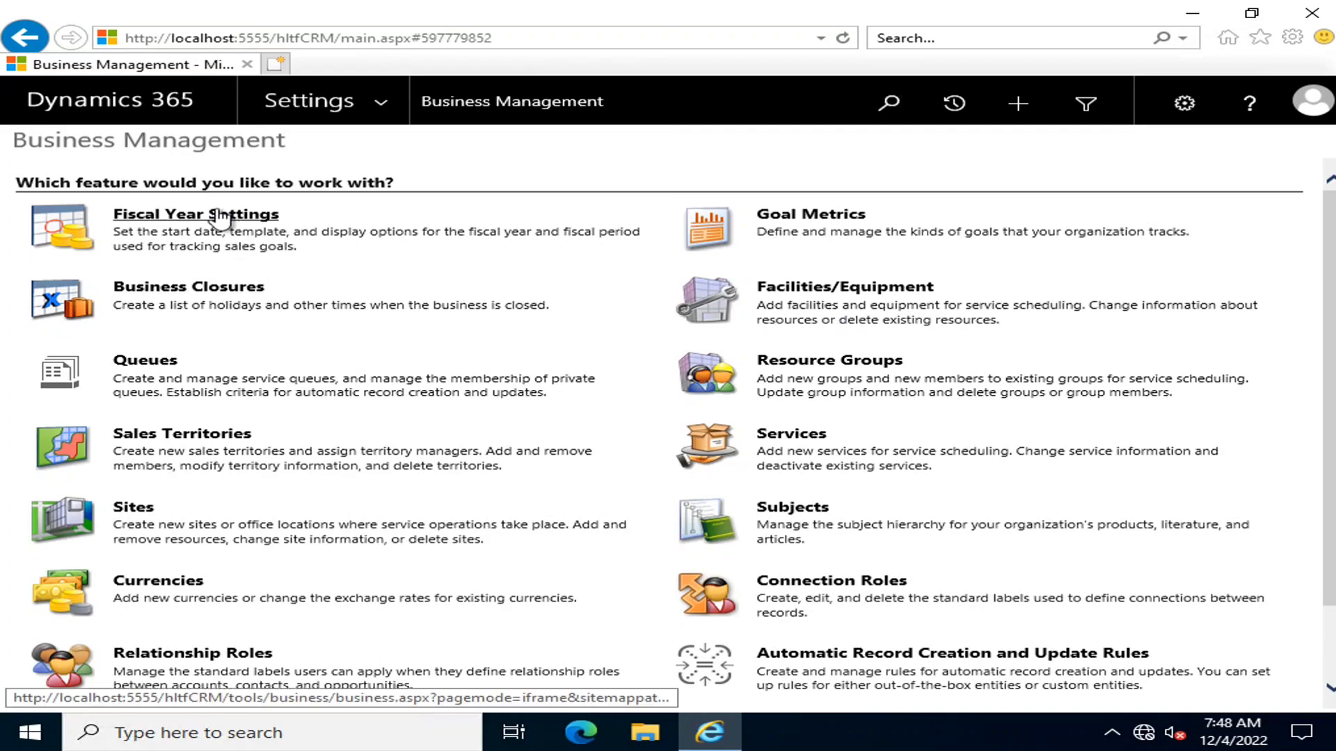
click(181, 298)
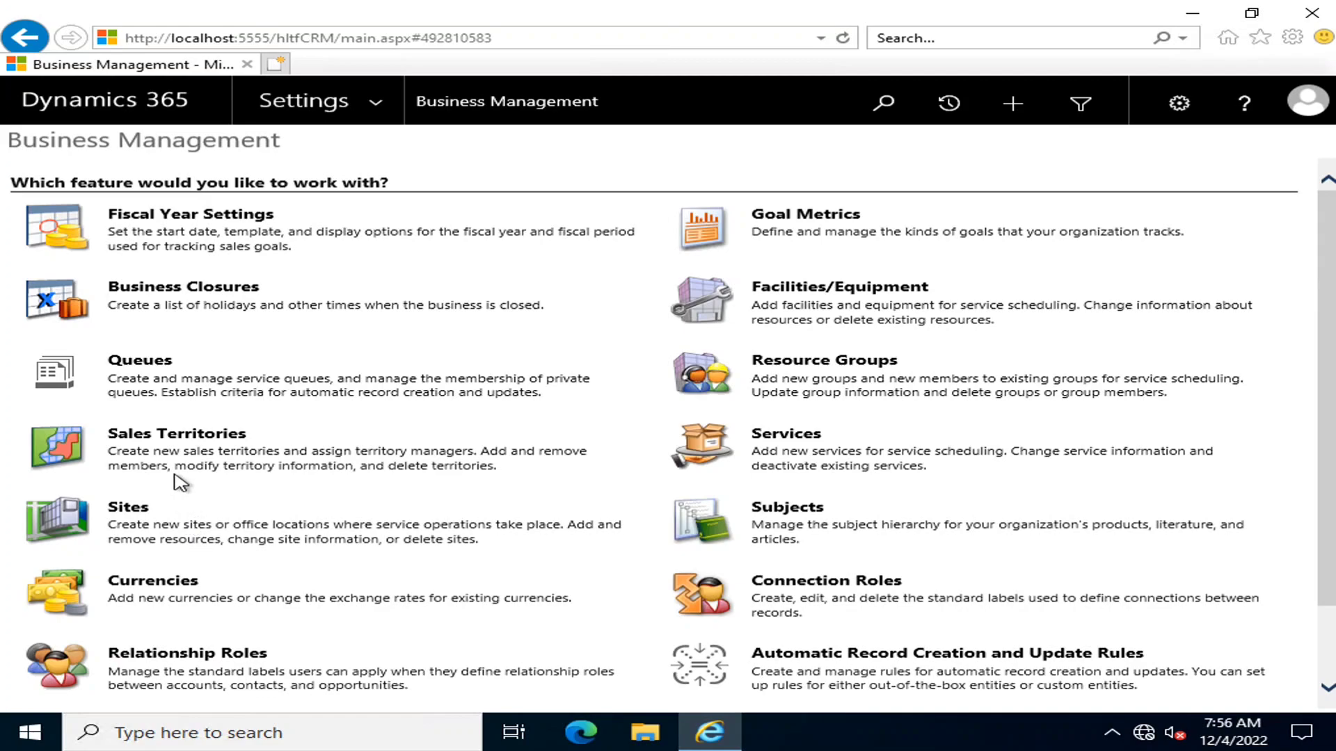
click(136, 435)
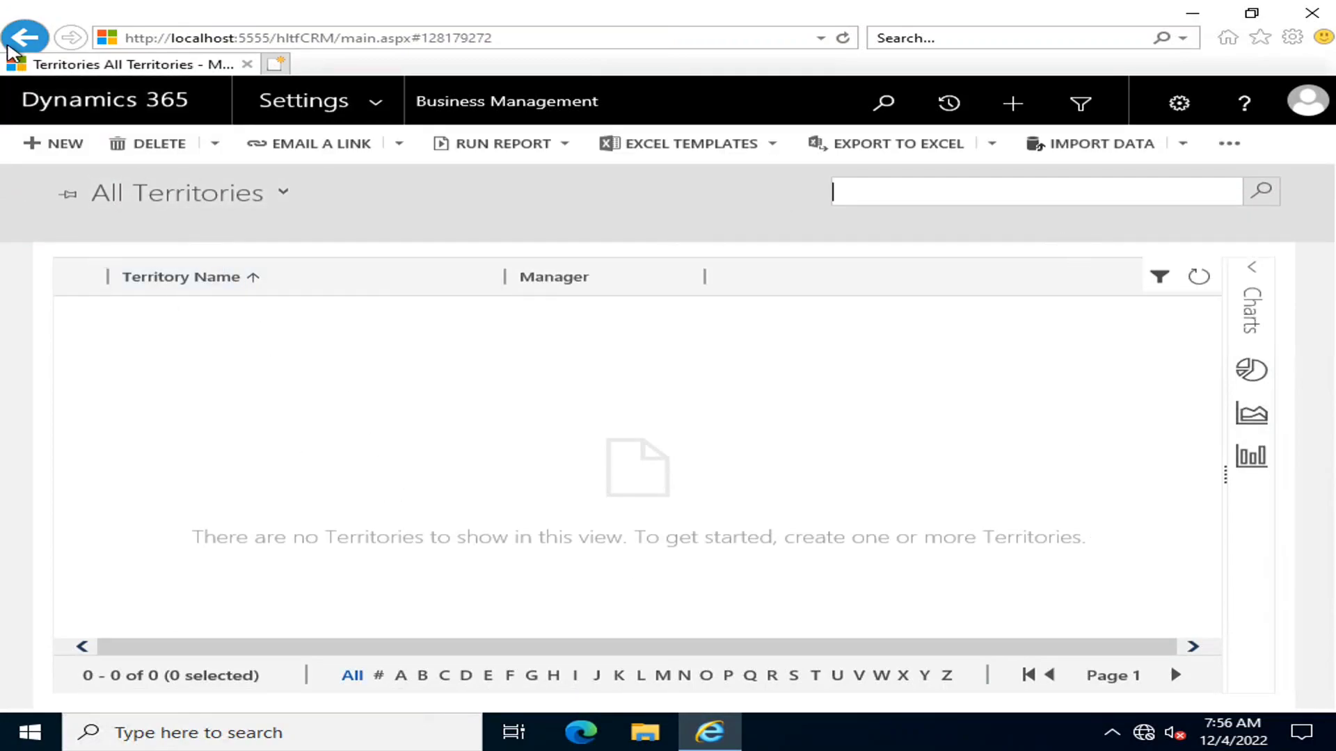
click(25, 37)
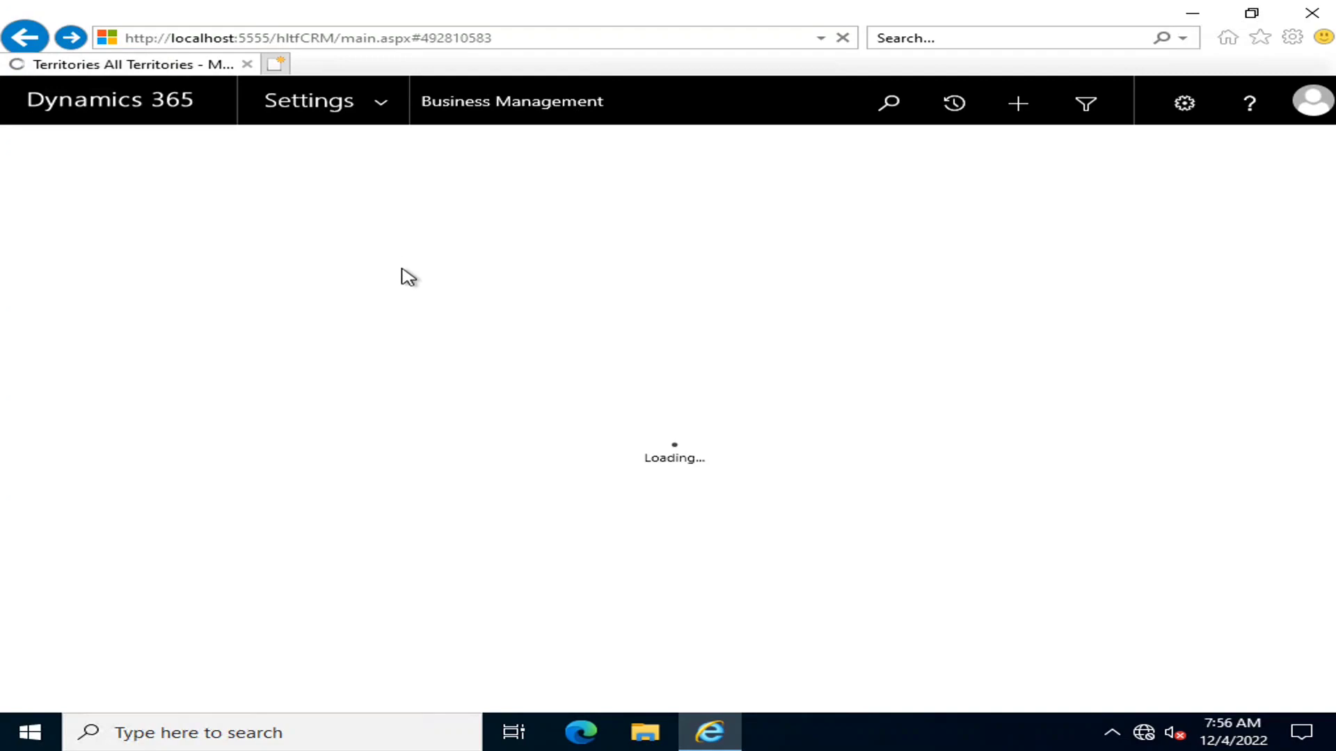
scroll(129, 584, down, 3)
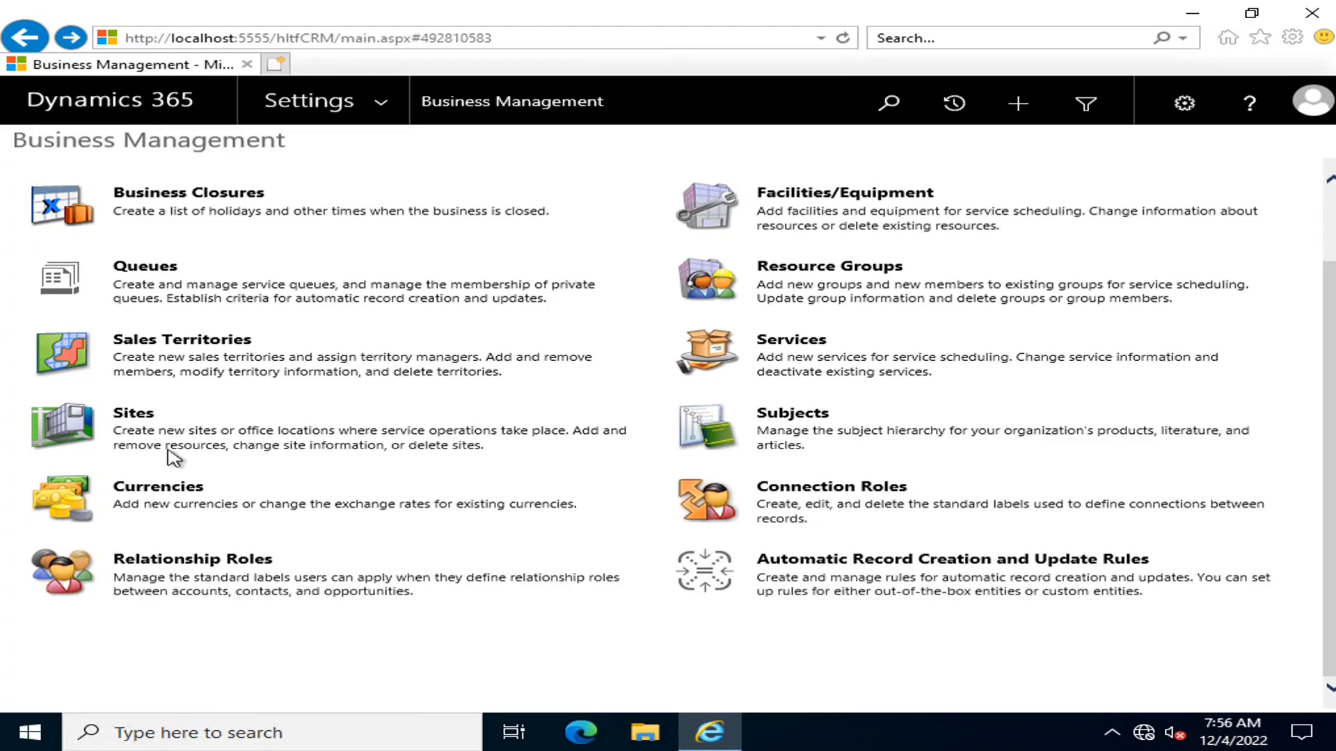
click(98, 429)
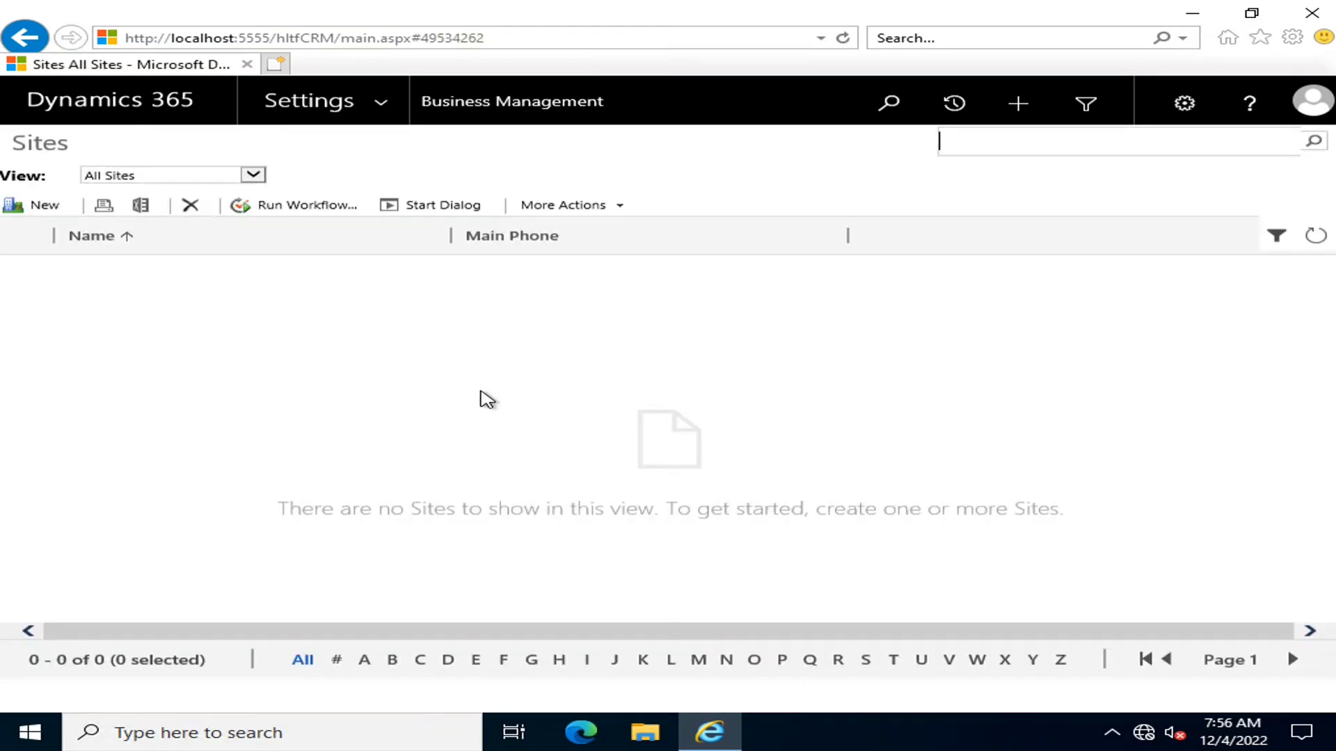
click(38, 205)
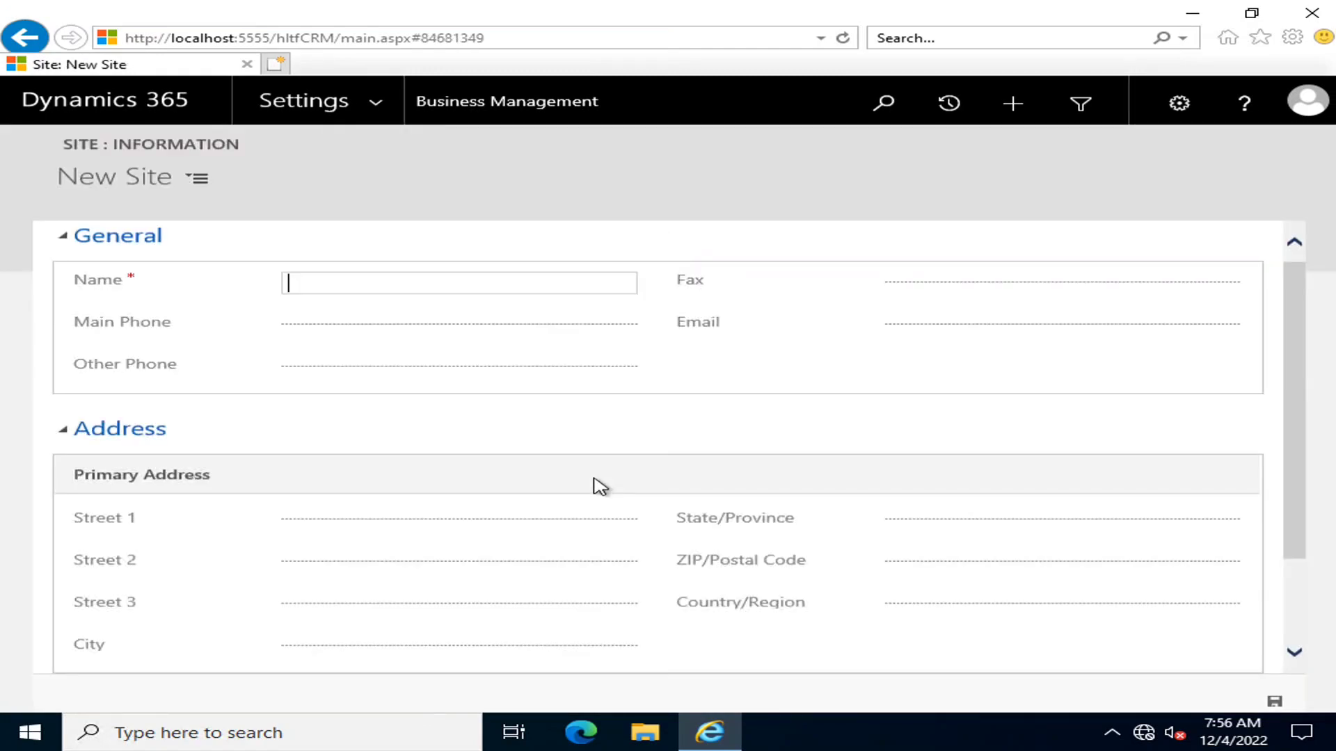
scroll(484, 428, down, 3)
scroll(485, 429, up, 3)
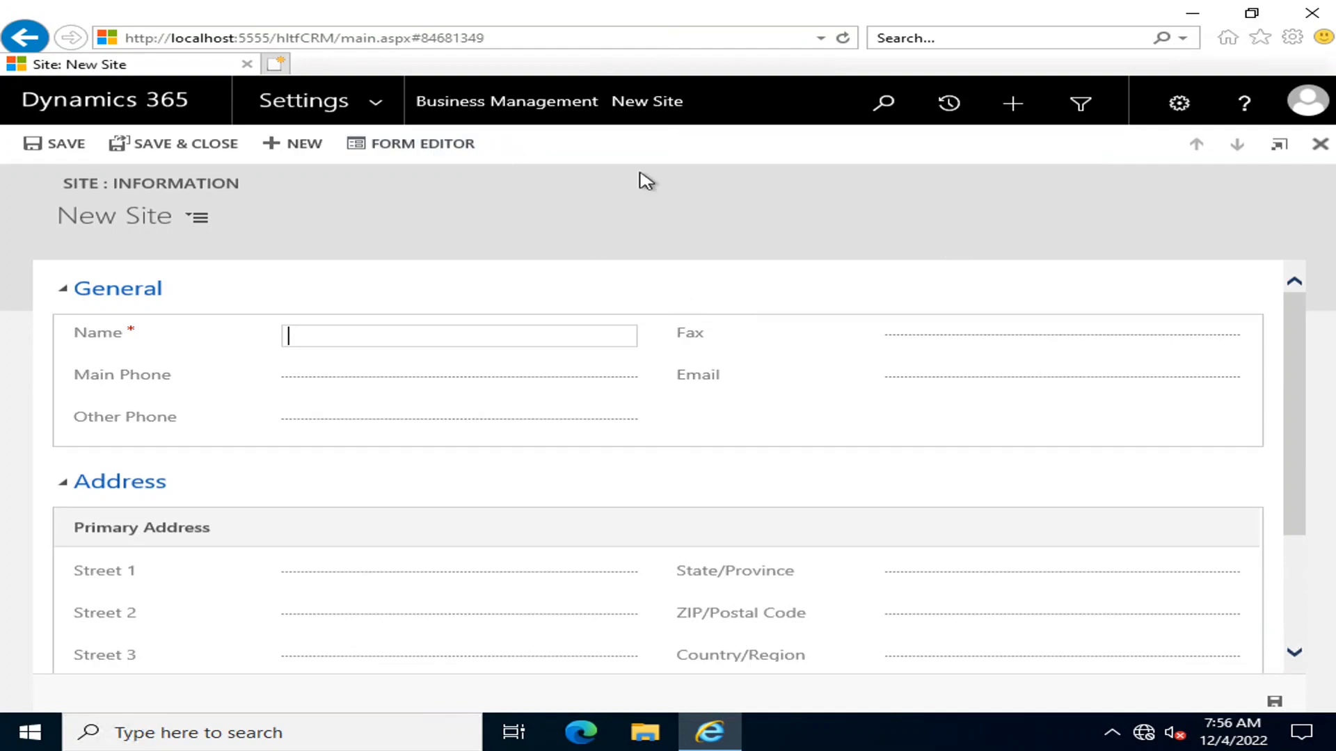
click(372, 108)
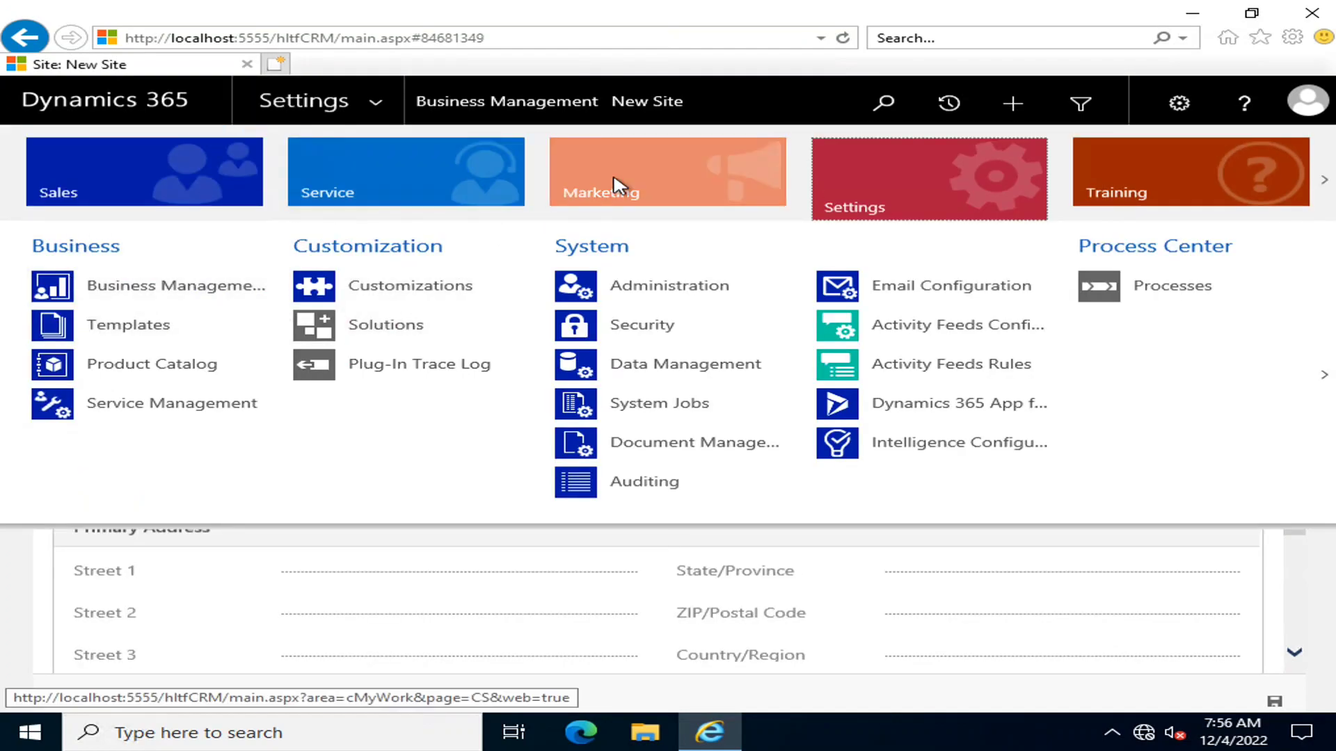
click(140, 291)
scroll(426, 481, down, 2)
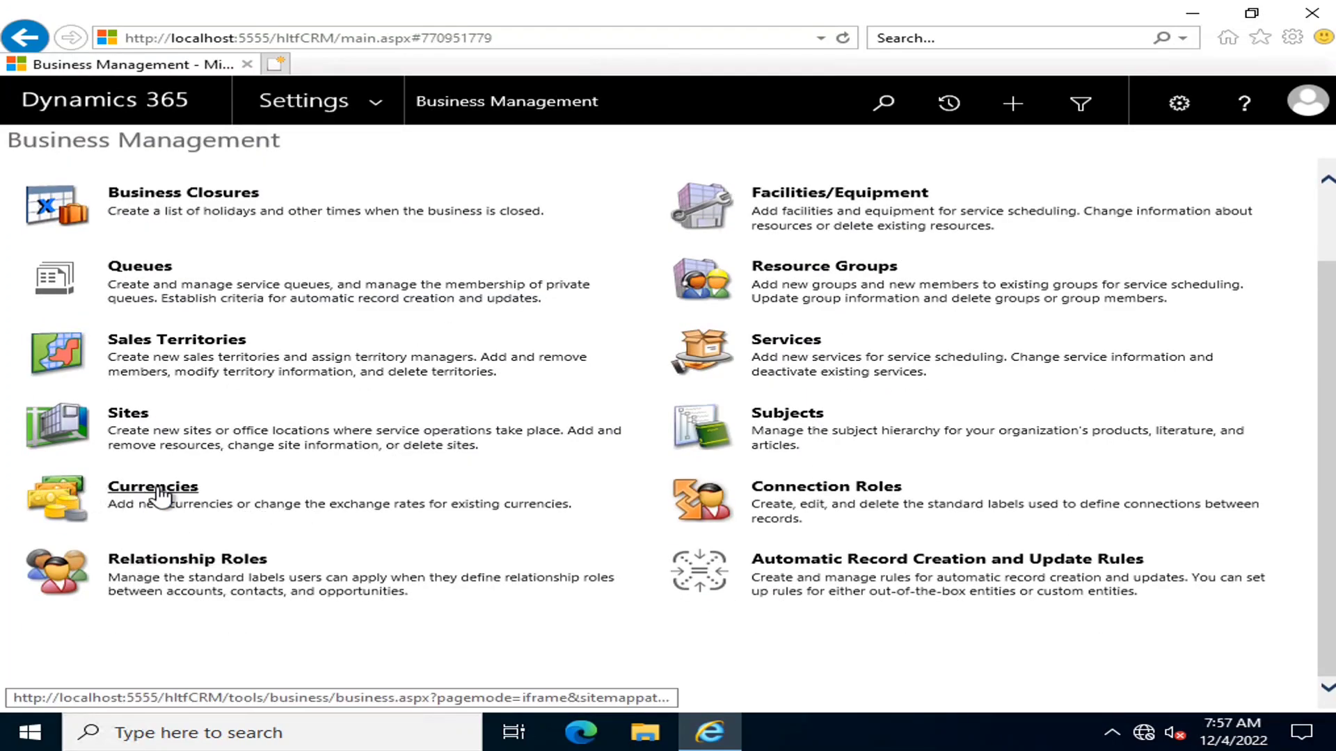
Step: Start a new record from the Currencies list and open its Currency Code lookup
click(150, 497)
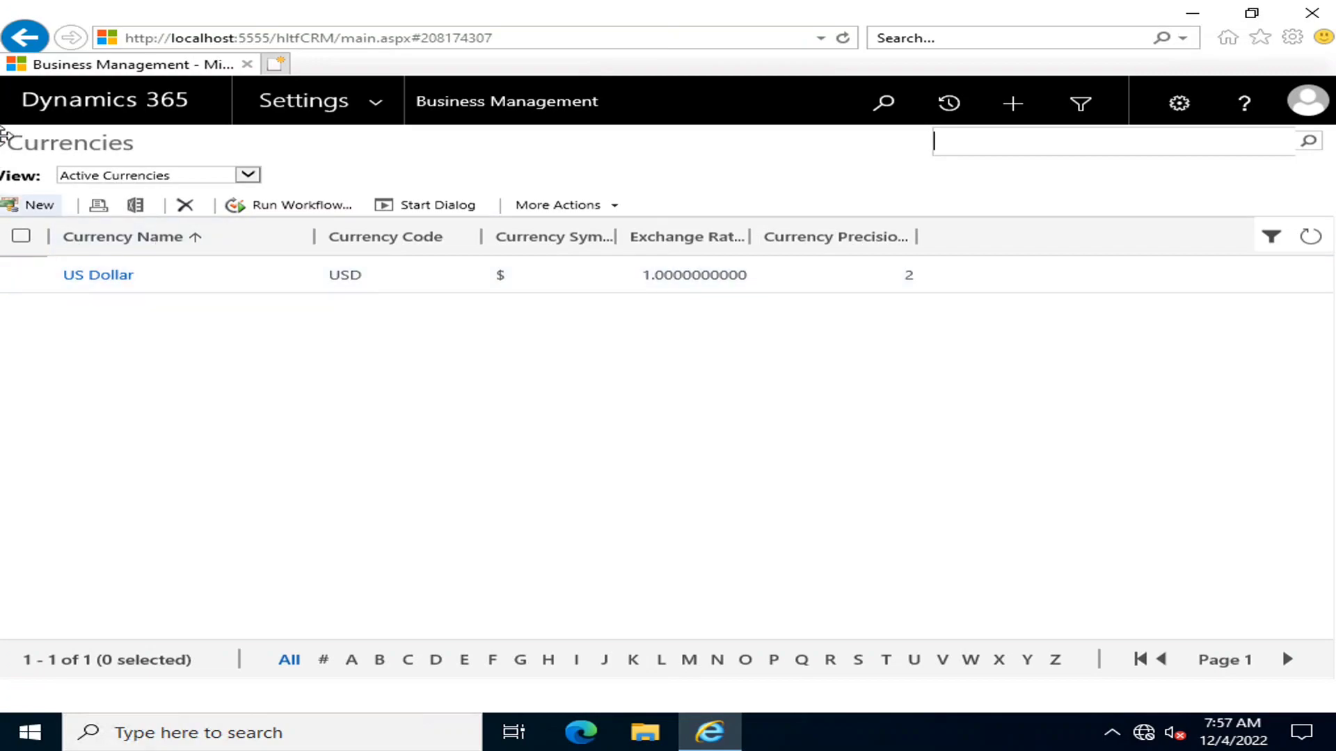
click(43, 209)
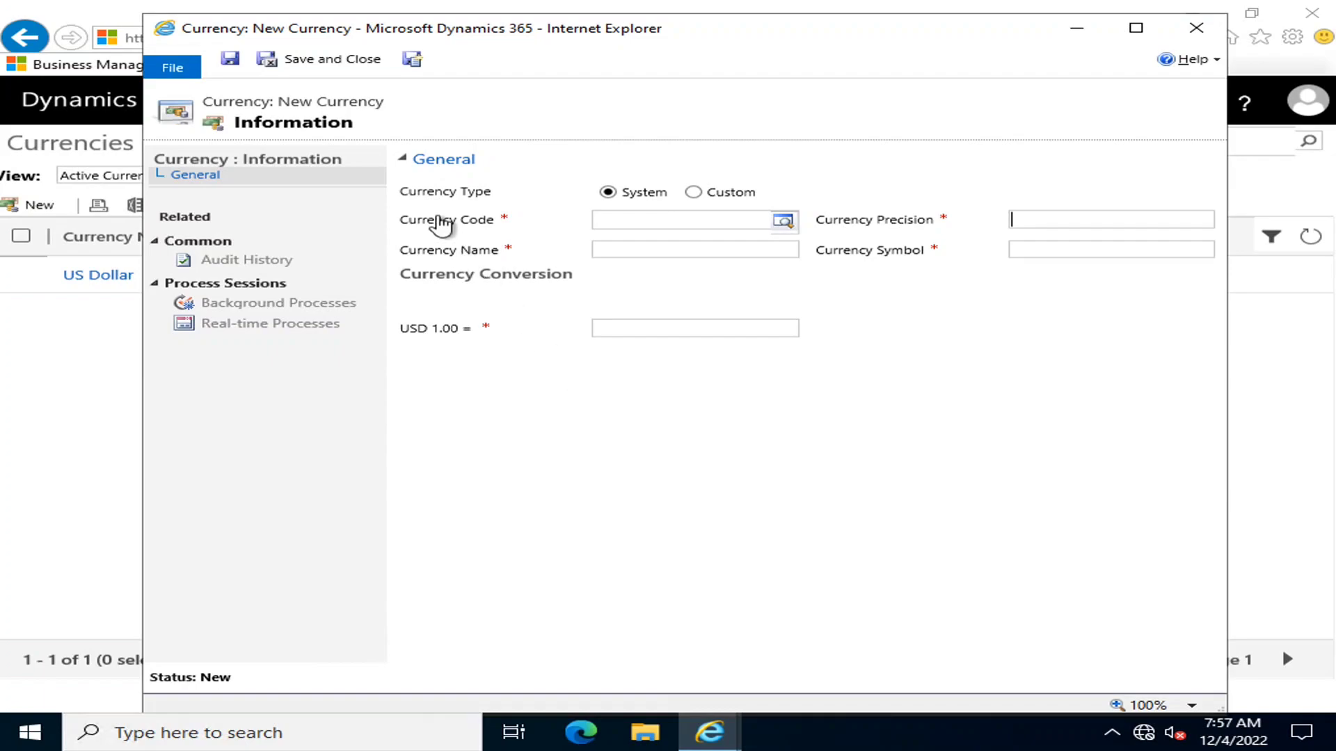
click(782, 220)
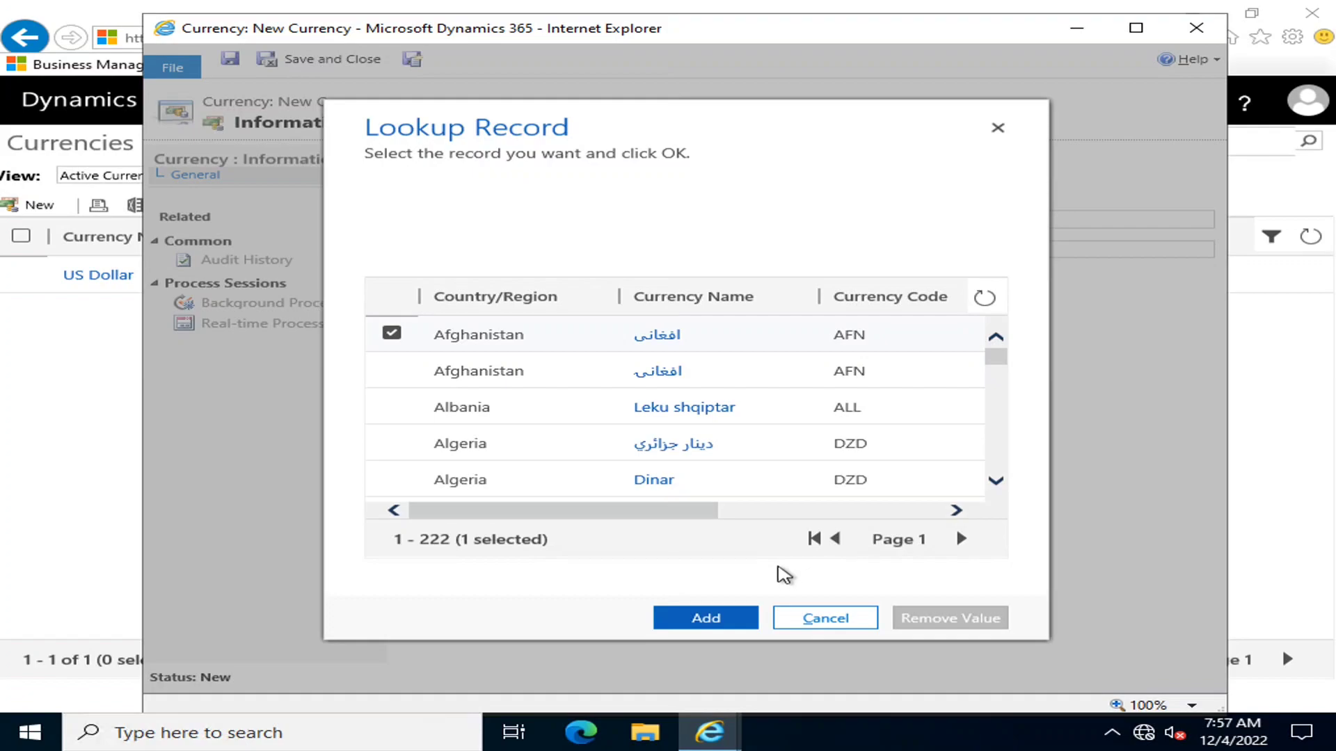
Step: Browse the full currency code list and cancel the lookup without choosing one
scroll(492, 364, down, 2)
scroll(493, 364, down, 3)
scroll(493, 363, down, 2)
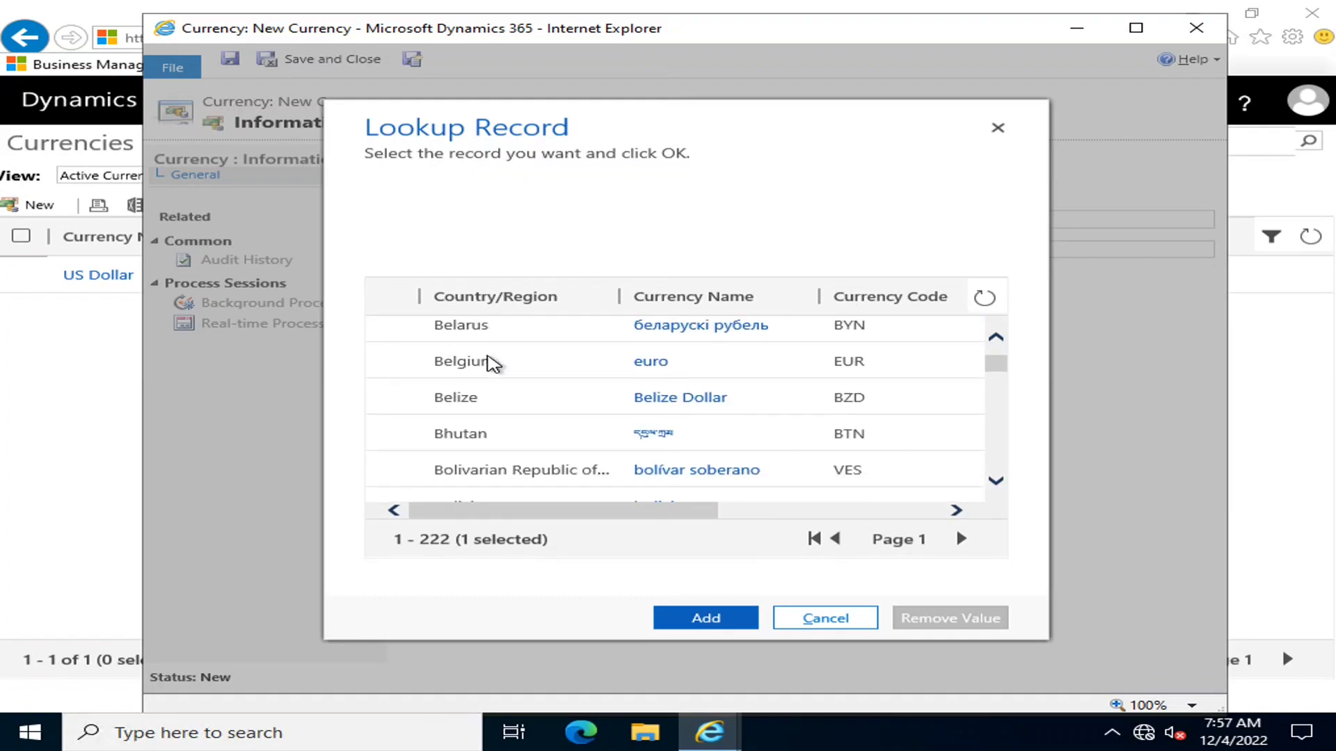
scroll(492, 363, down, 3)
scroll(493, 363, down, 2)
scroll(492, 363, down, 2)
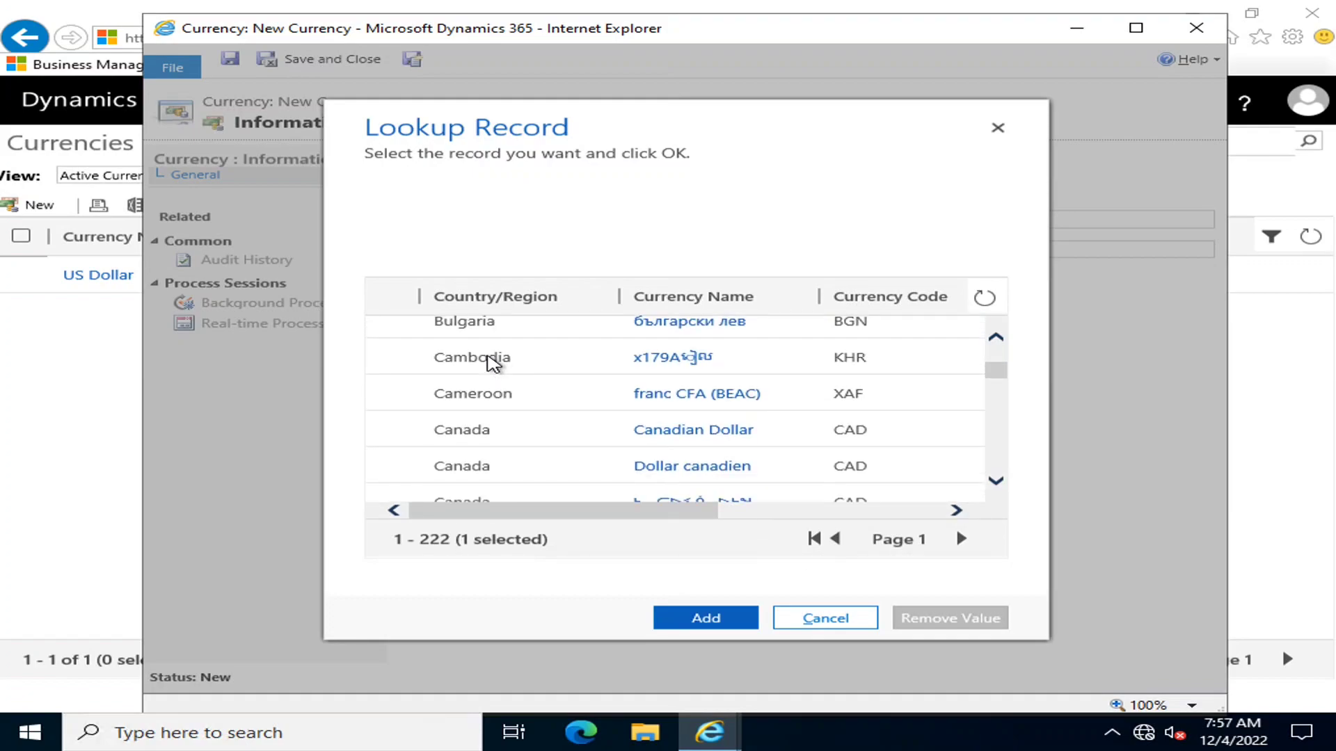
scroll(493, 363, down, 2)
scroll(493, 363, down, 2)
scroll(493, 363, down, 2)
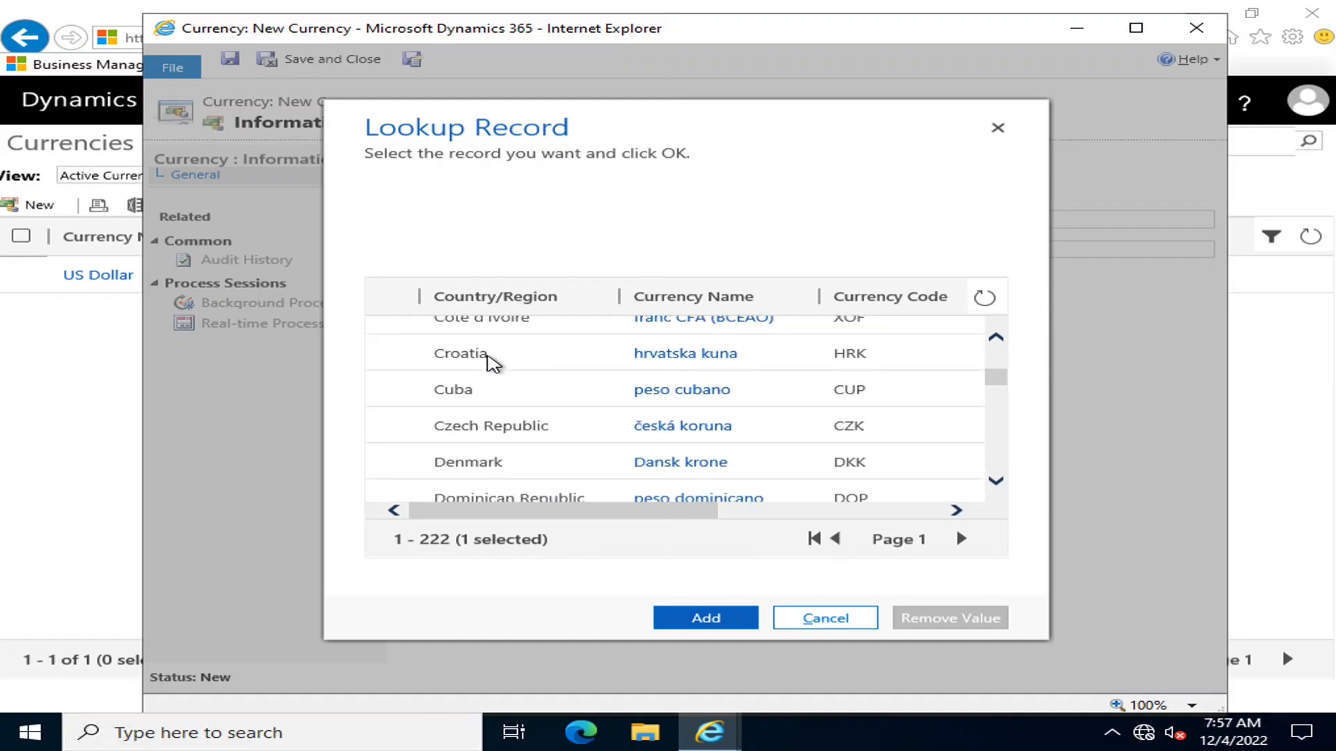
scroll(493, 363, down, 2)
scroll(492, 364, down, 2)
scroll(493, 363, down, 2)
scroll(493, 363, down, 2)
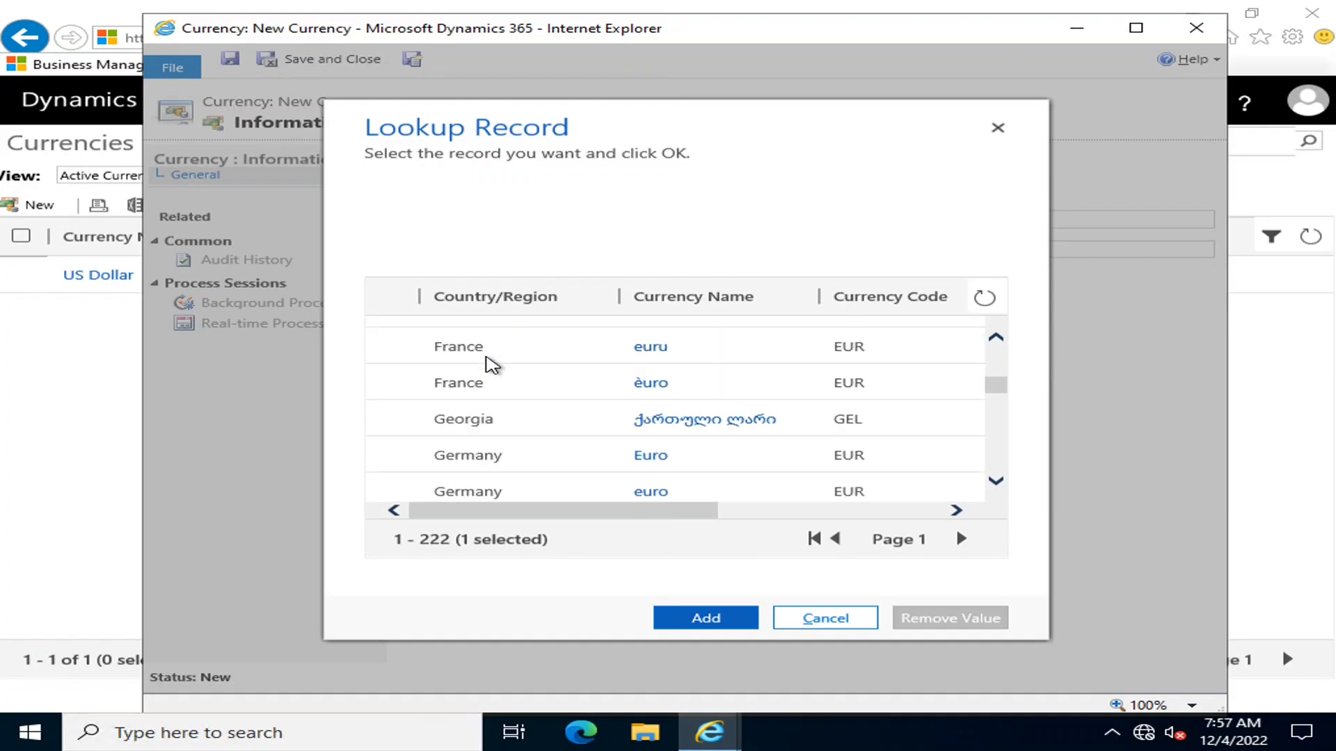
scroll(492, 363, down, 2)
scroll(493, 363, down, 2)
scroll(493, 363, down, 2)
scroll(492, 363, down, 2)
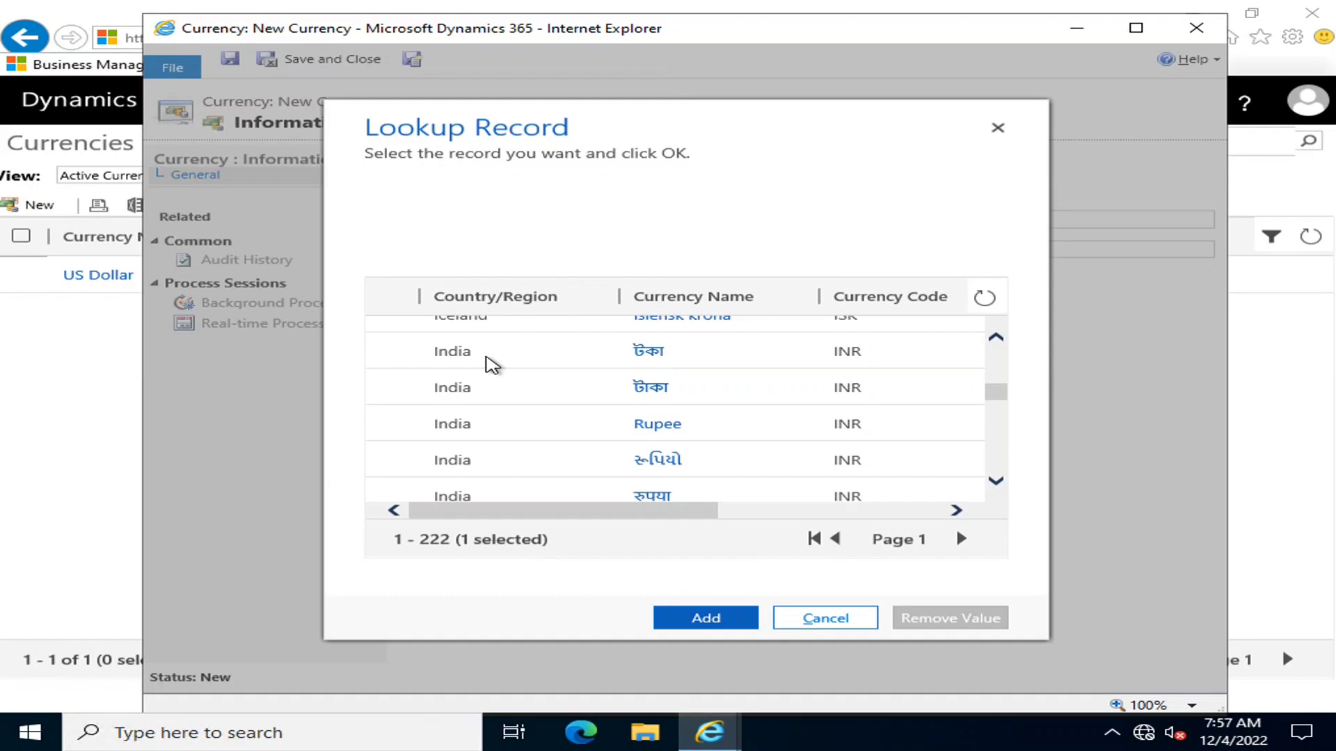
scroll(493, 363, down, 2)
scroll(492, 363, down, 2)
scroll(493, 363, down, 2)
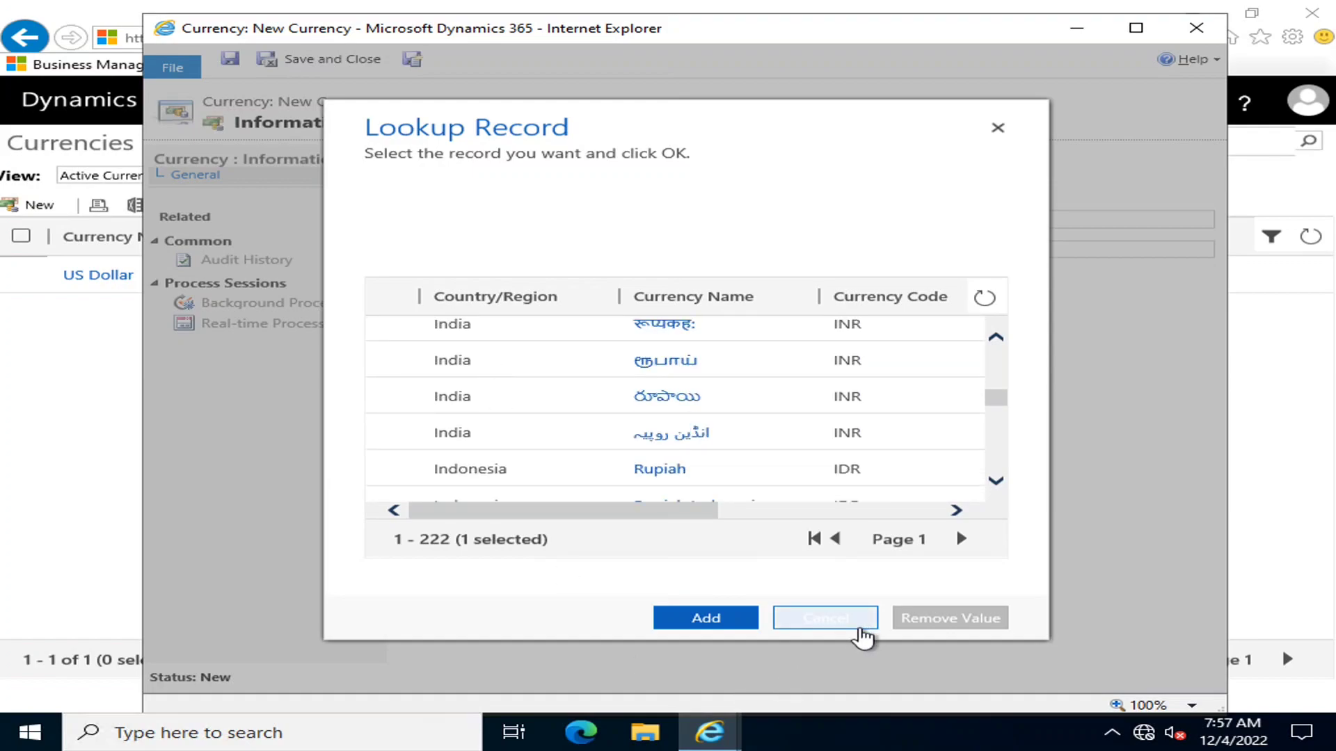
click(860, 627)
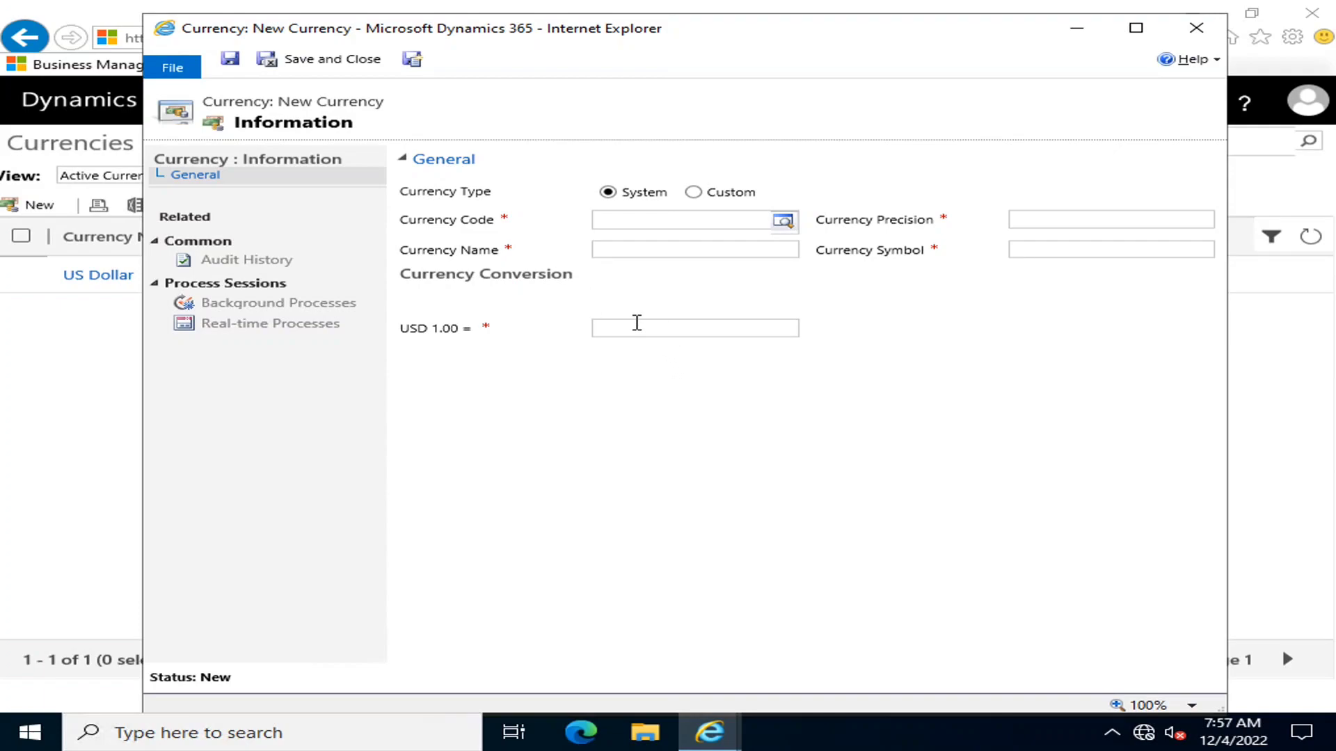
Step: Discard the unsaved New Currency form and view the US Dollar base currency record
click(636, 323)
click(1196, 29)
click(104, 277)
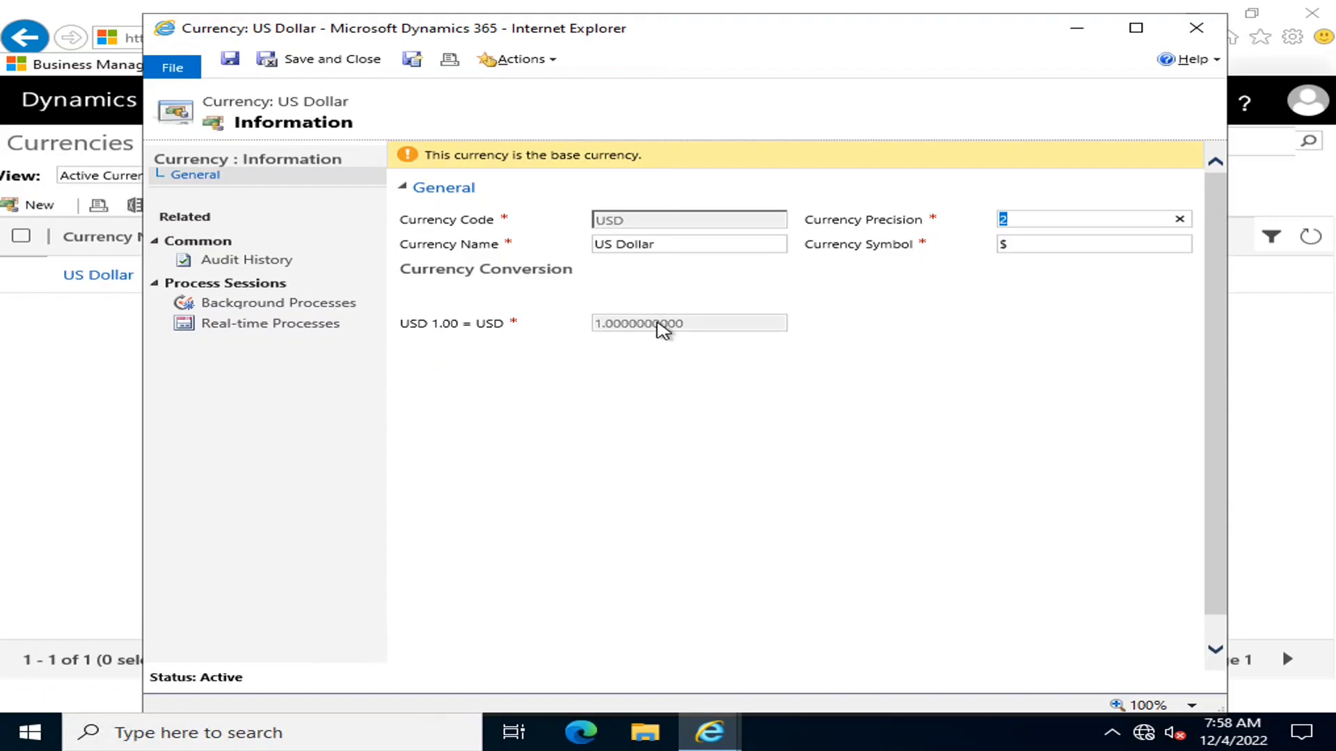
click(1002, 358)
Step: Close the US Dollar record and go through Business Management to the empty Relationship Roles list
click(1196, 28)
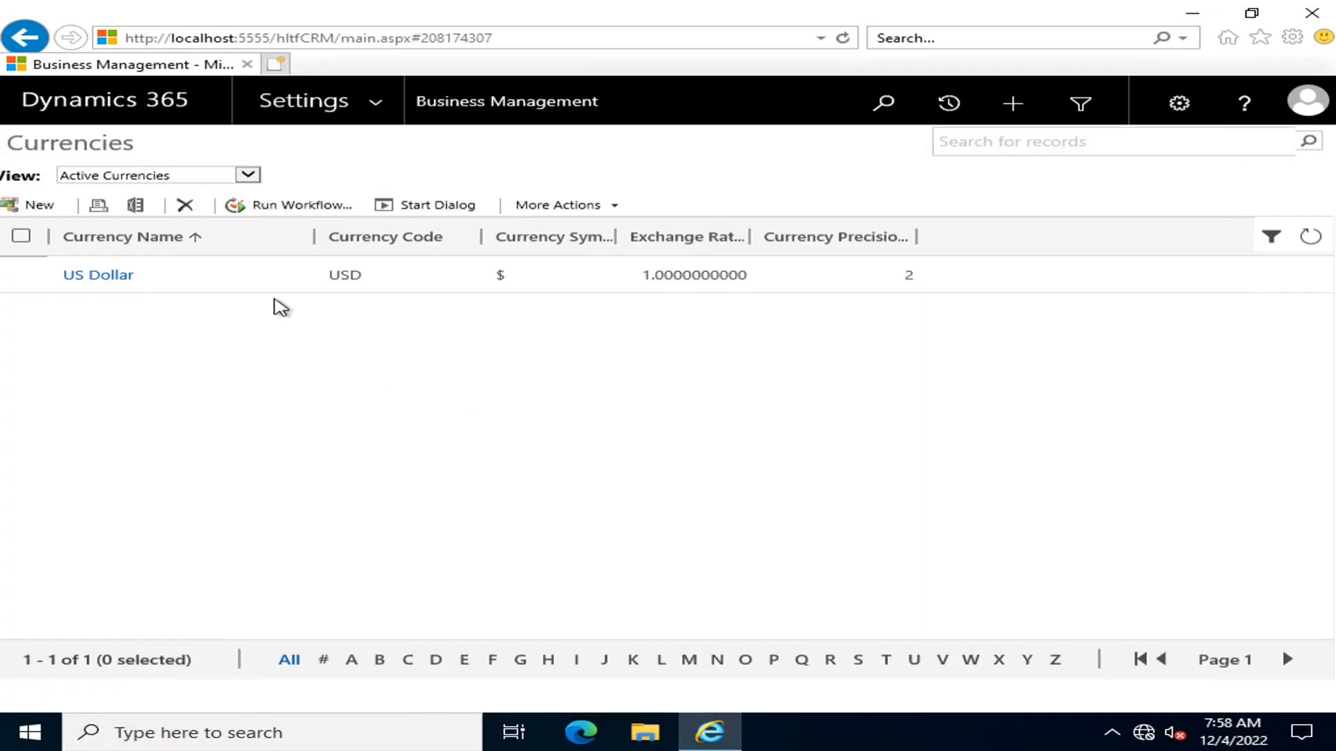
click(390, 107)
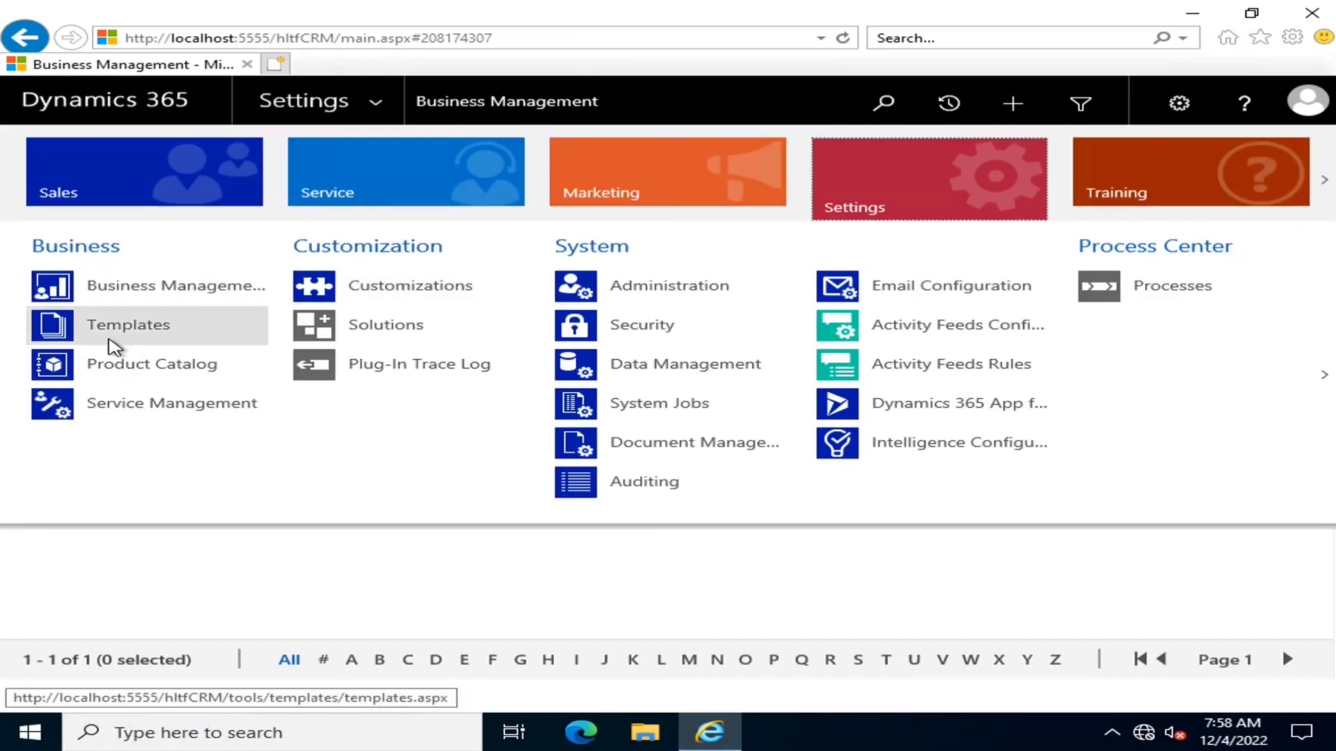
click(119, 296)
scroll(209, 525, down, 2)
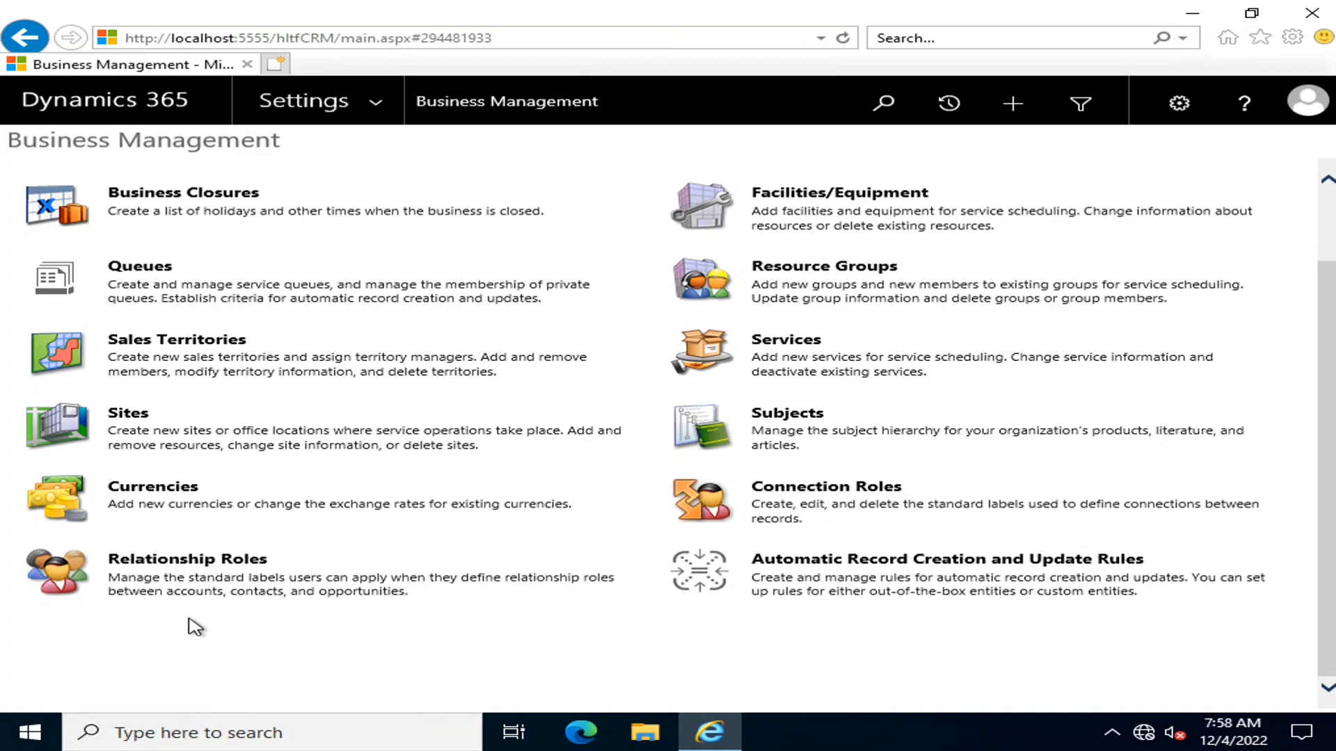
click(196, 560)
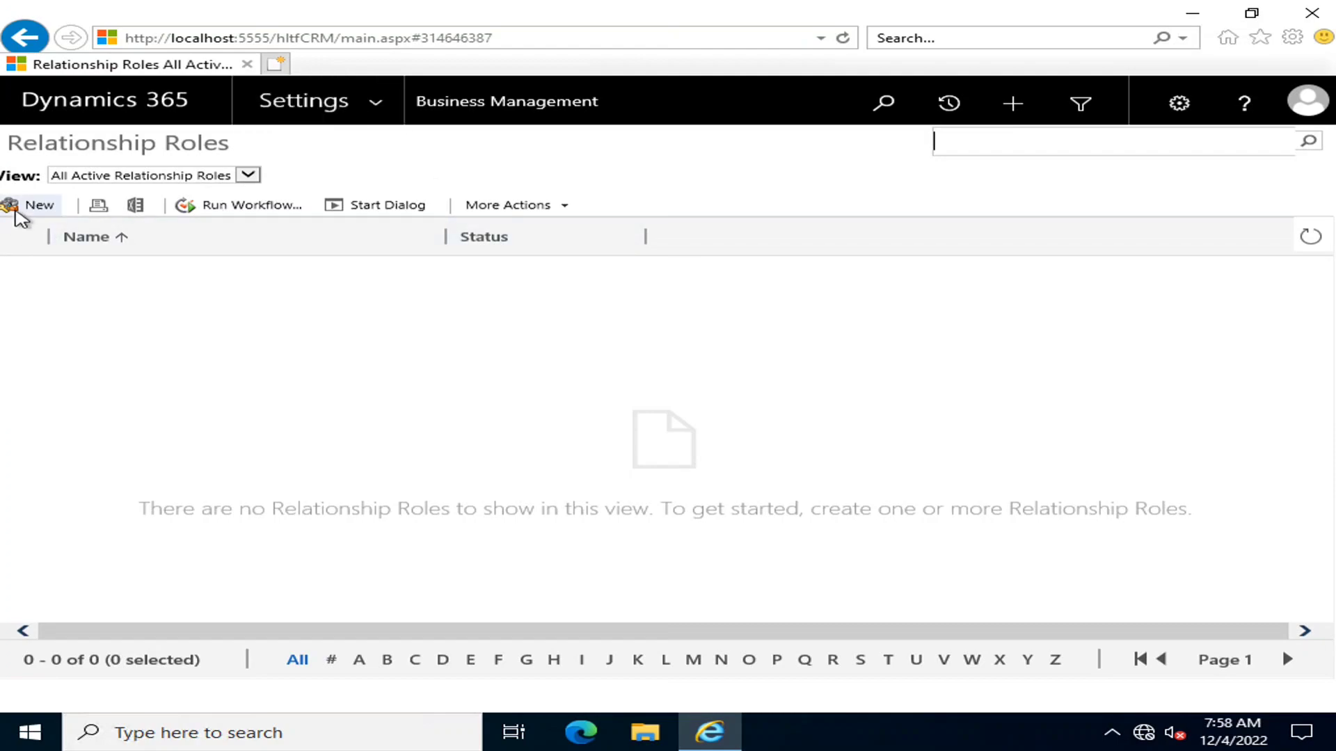
Step: Open a blank New Relationship Role form and close it without saving
click(40, 205)
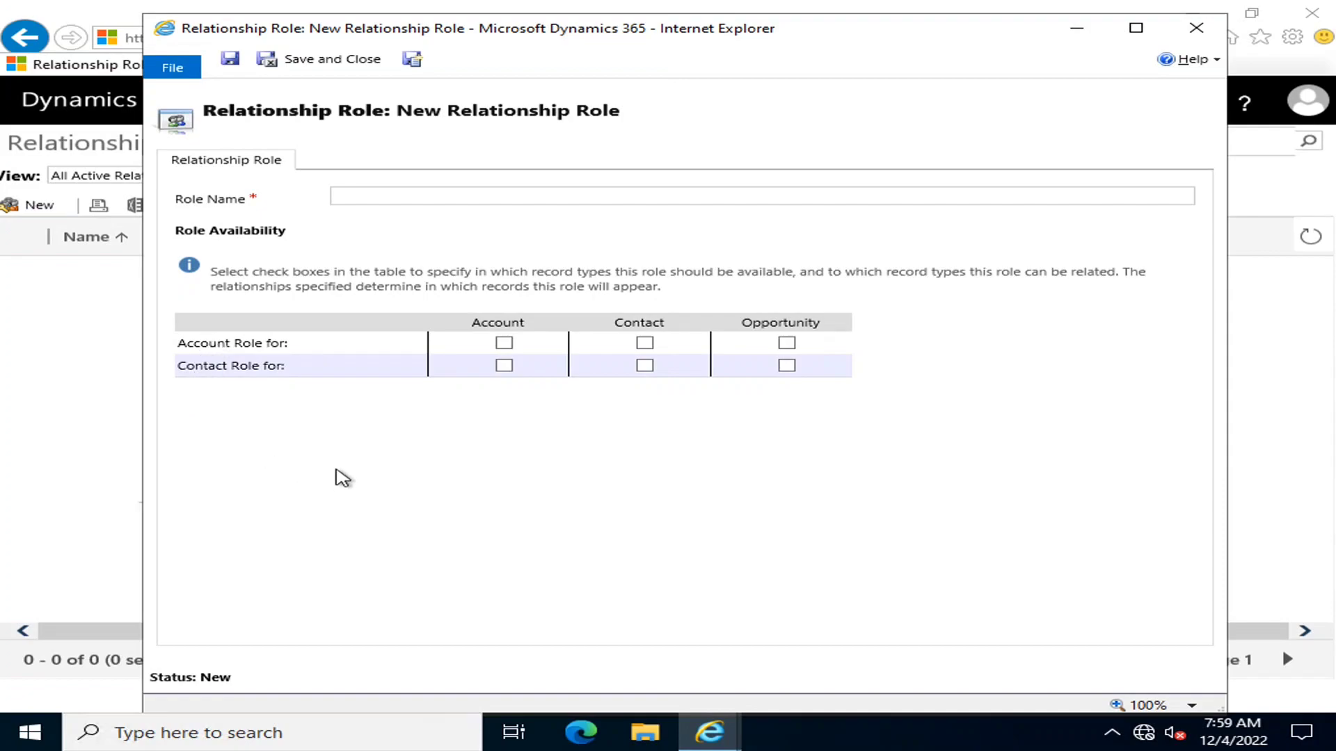
click(1196, 28)
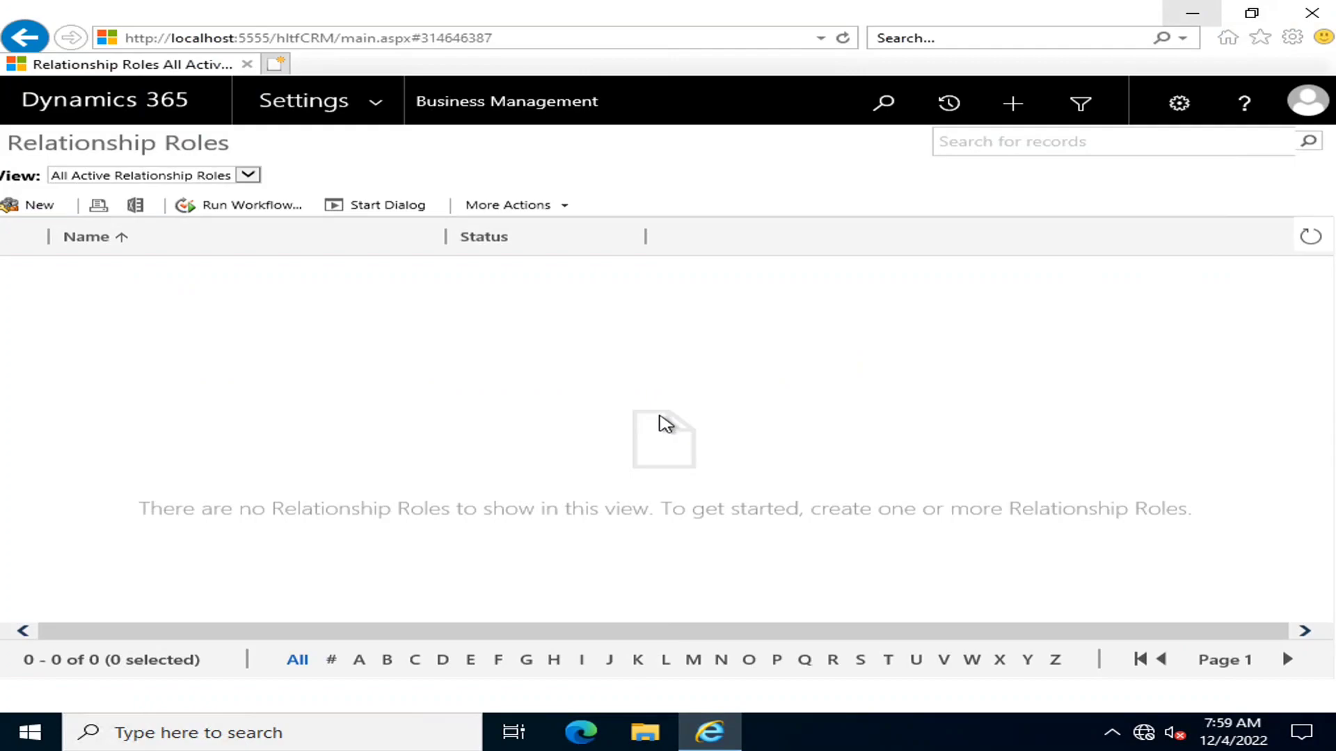
click(25, 37)
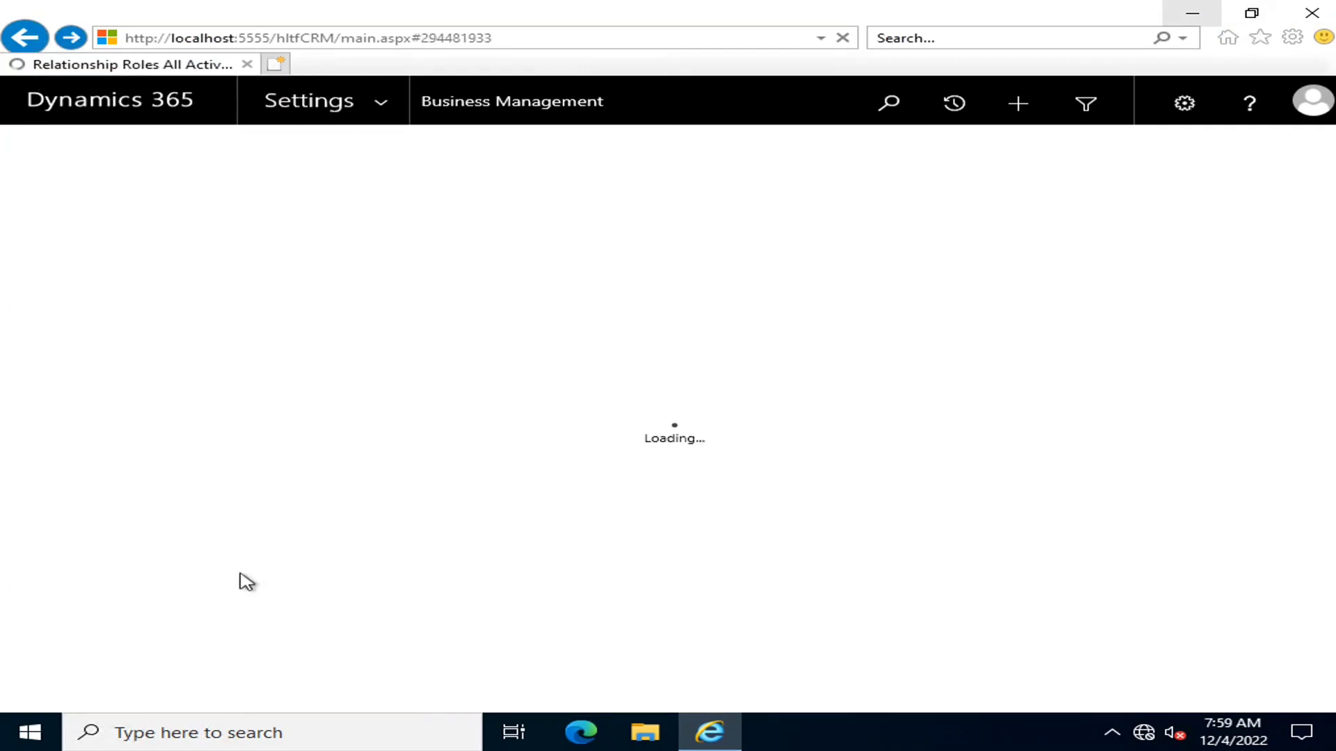
scroll(411, 606, down, 2)
scroll(894, 313, up, 2)
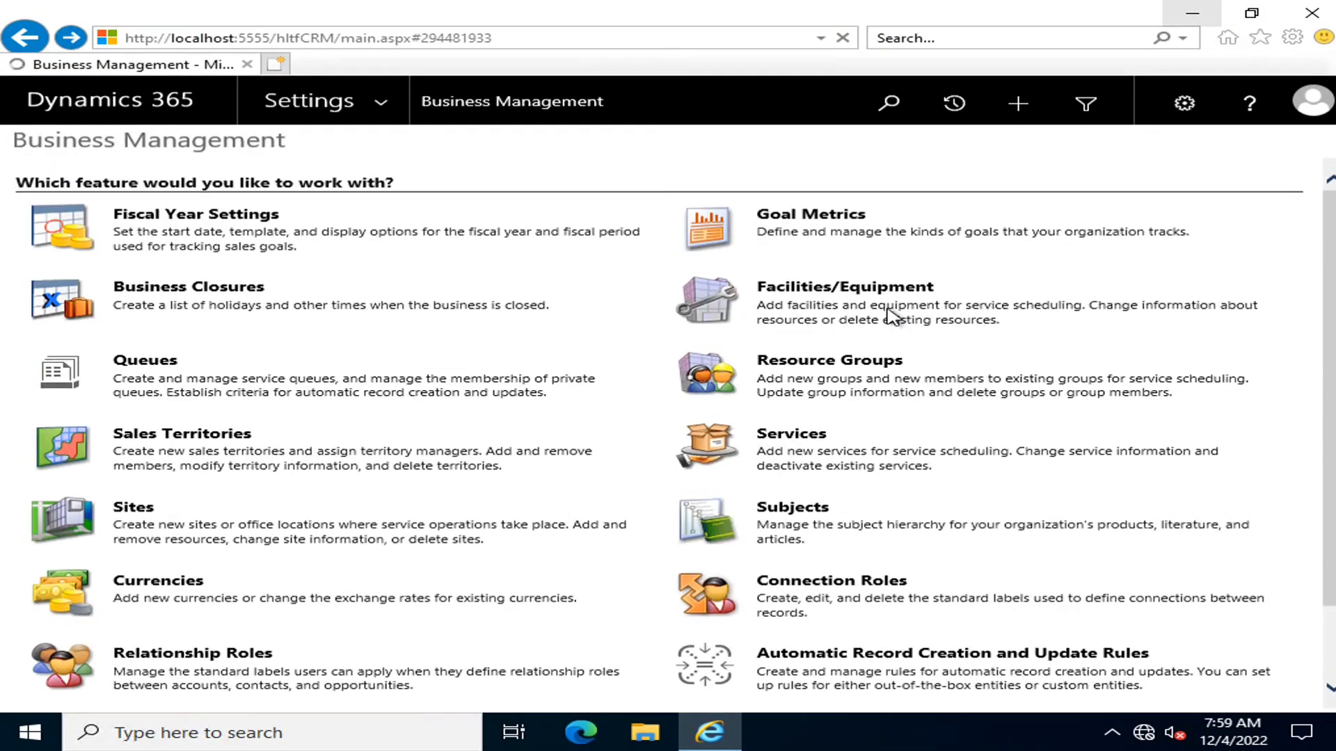
click(813, 217)
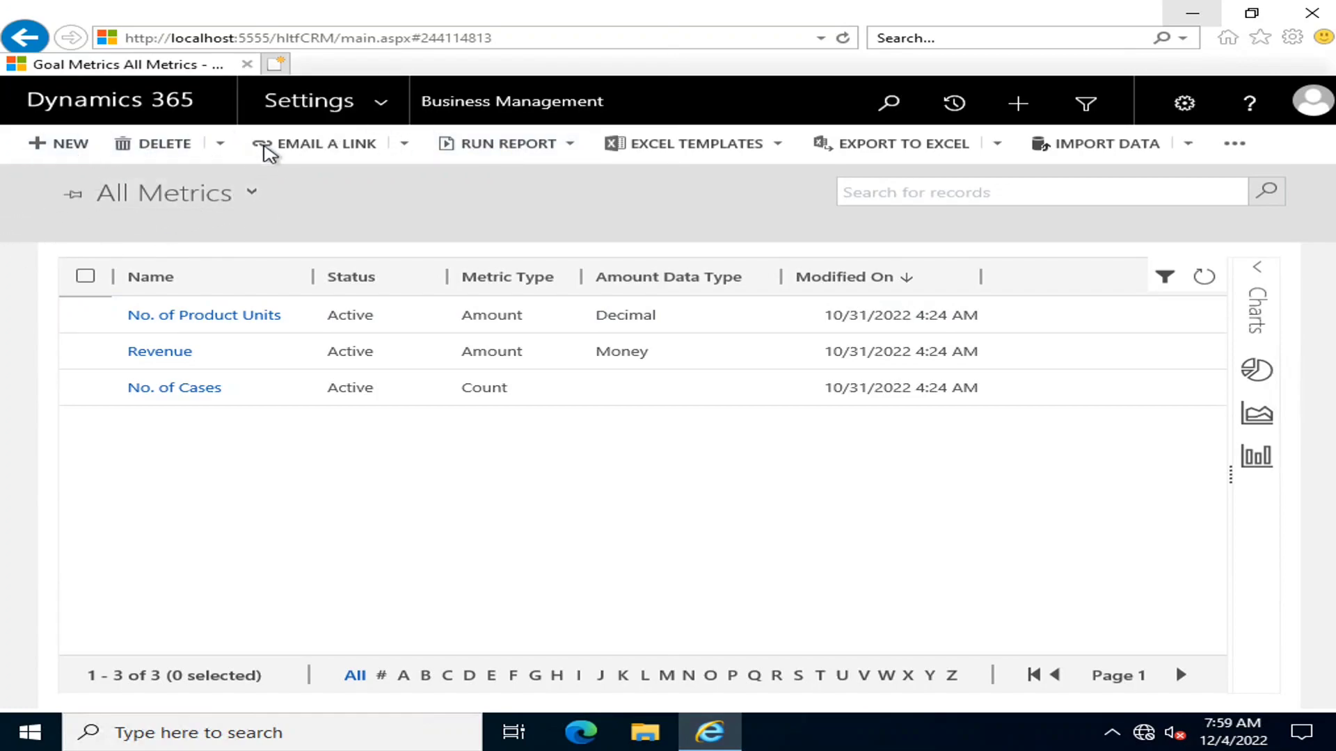
click(249, 193)
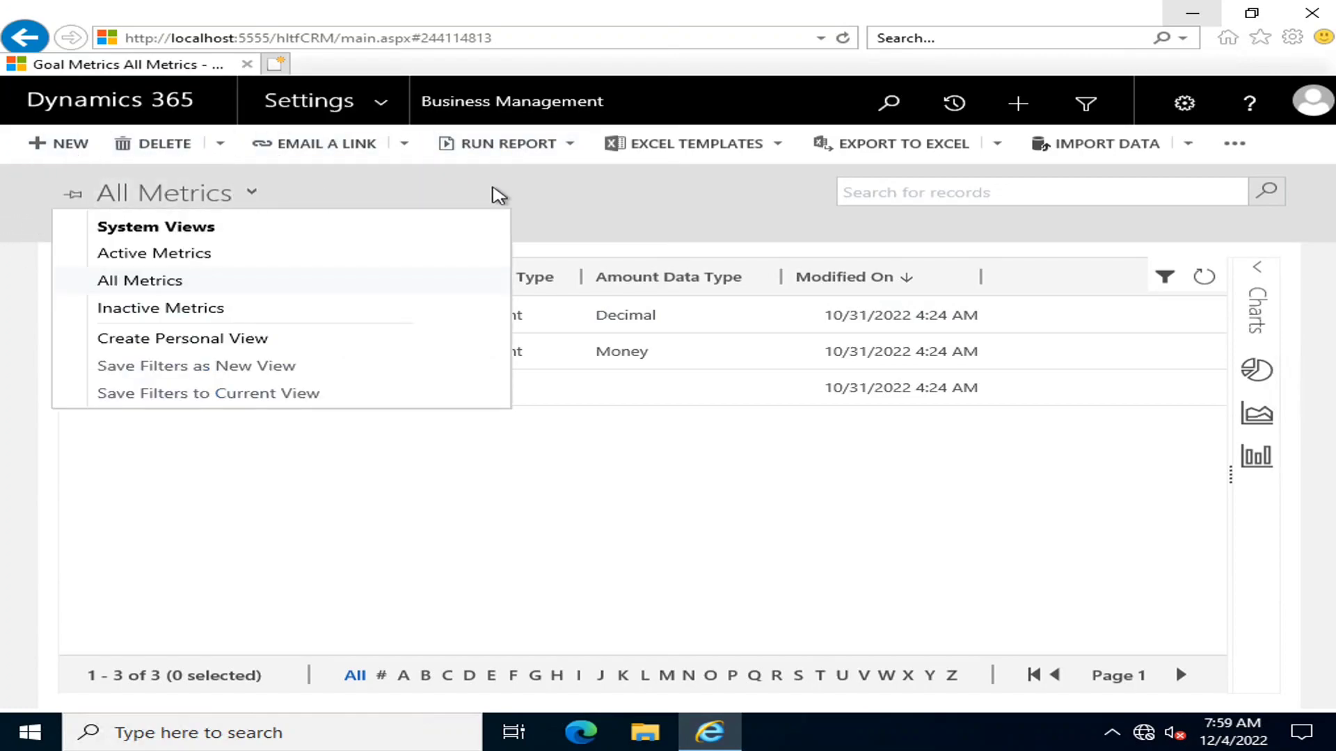
click(498, 195)
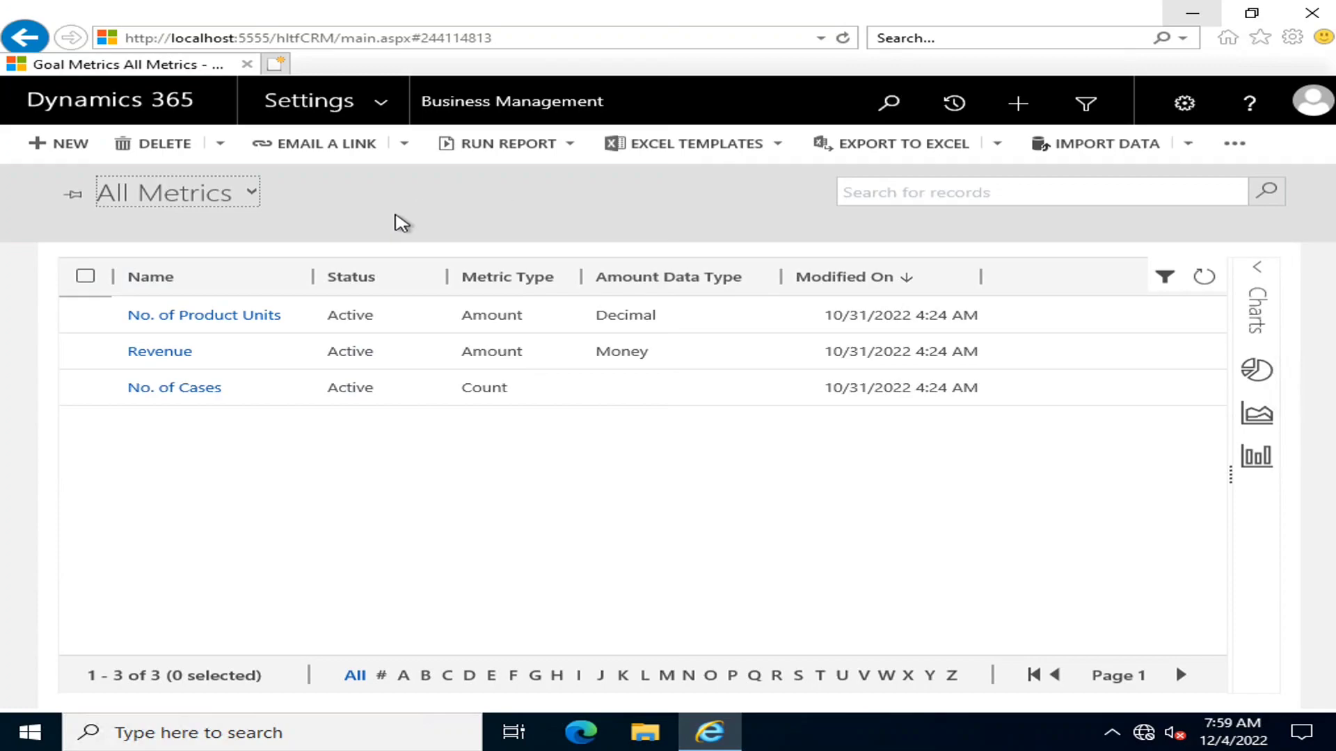
click(372, 106)
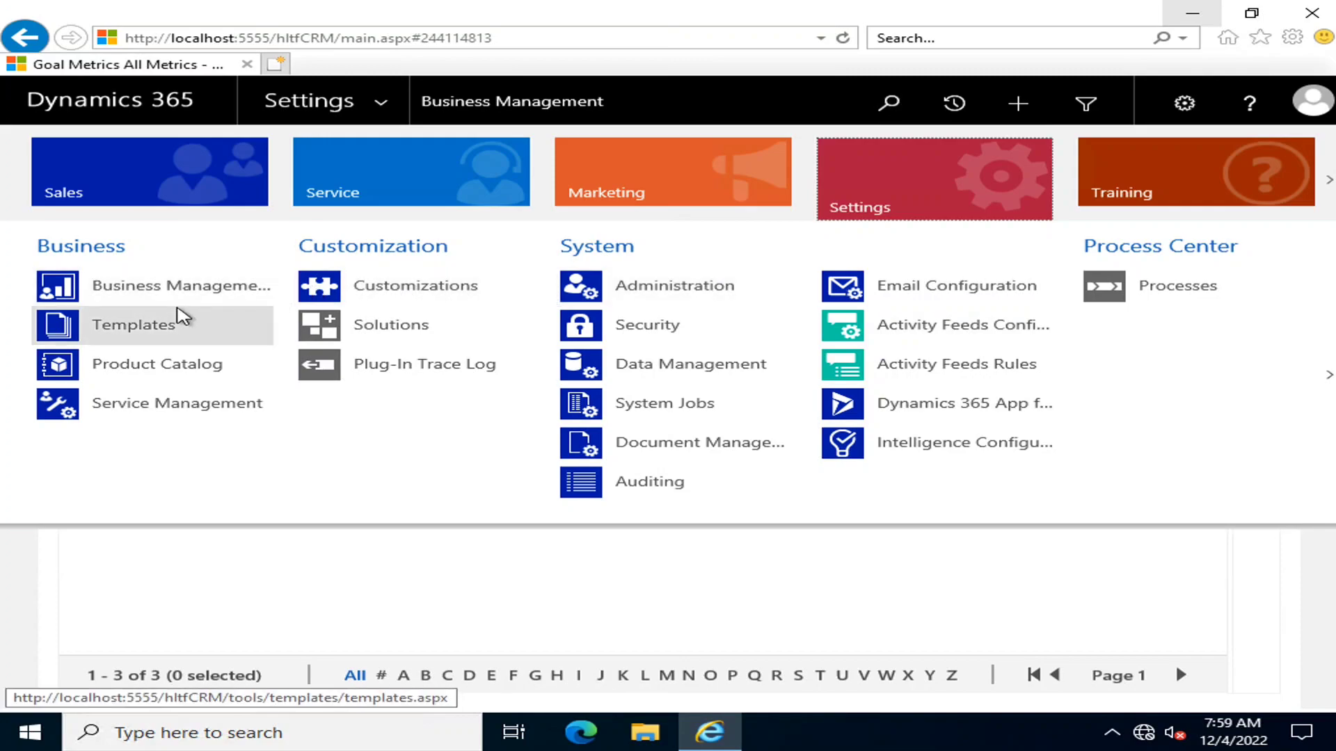
click(177, 286)
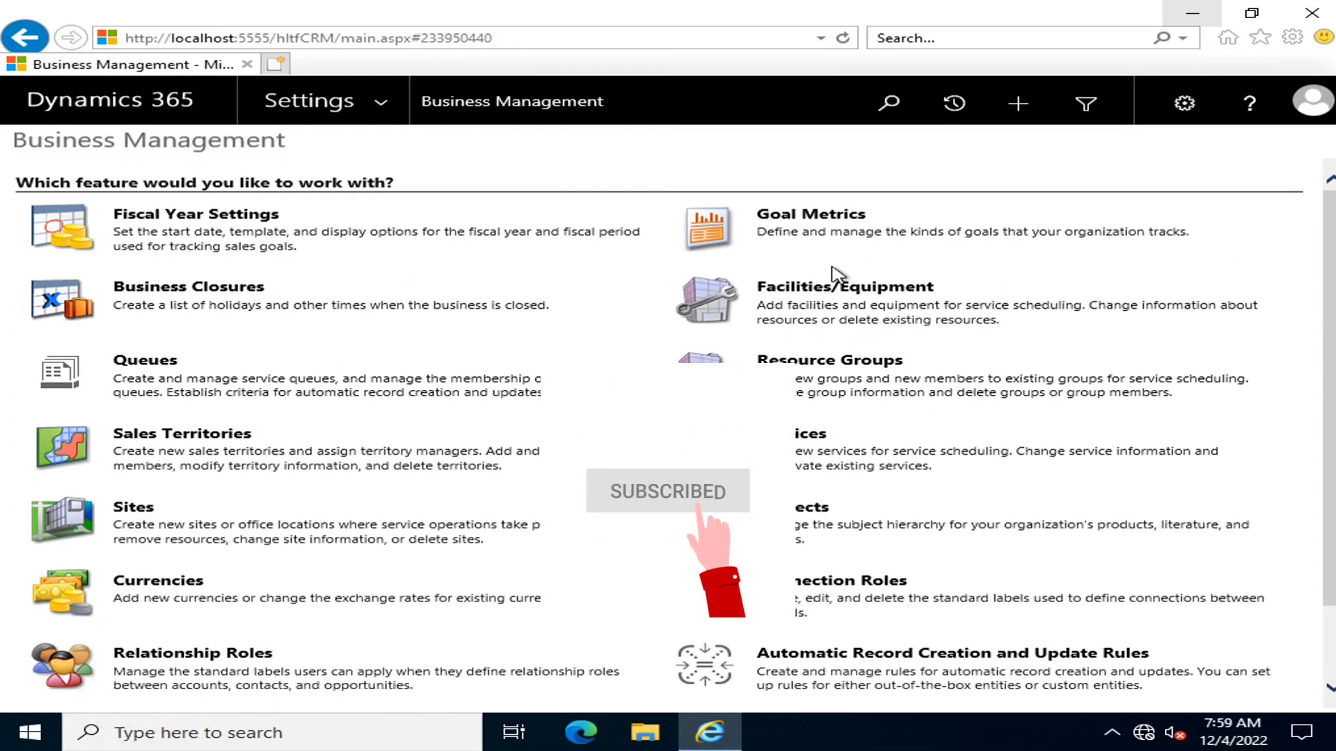
click(838, 286)
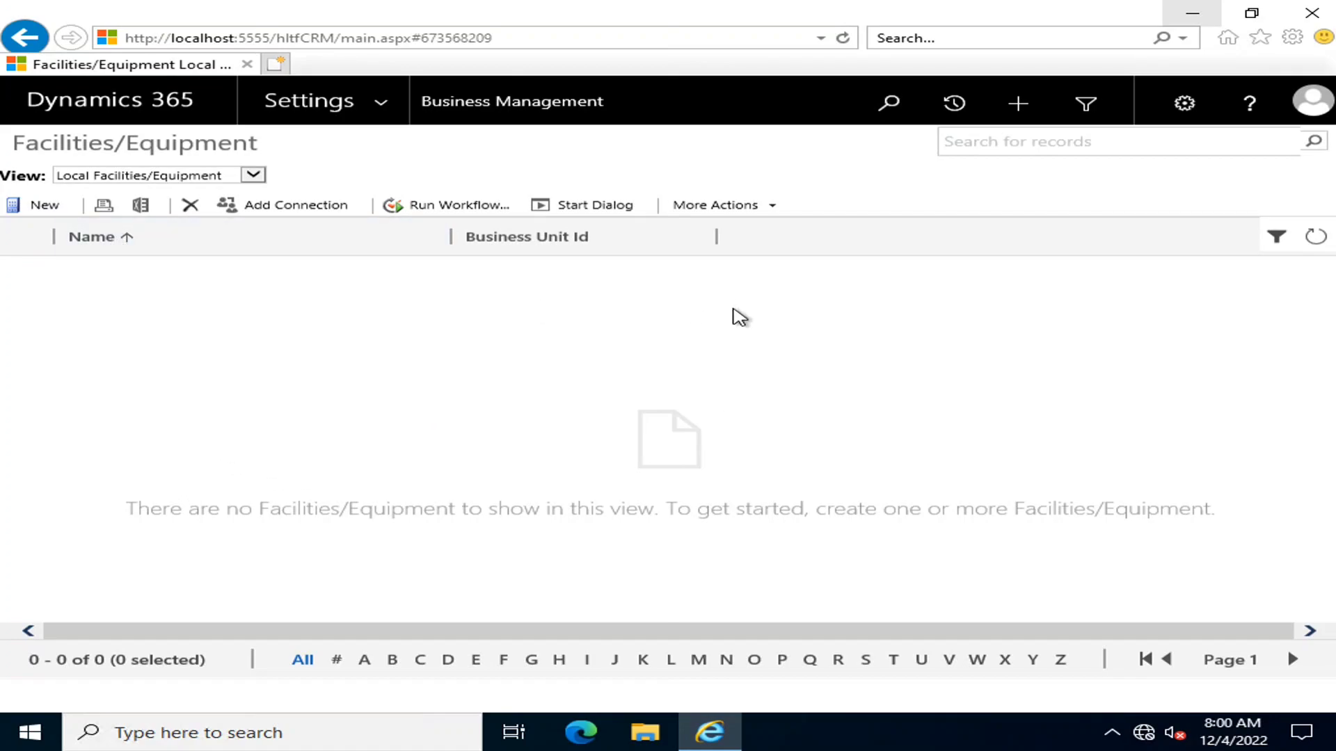
click(381, 102)
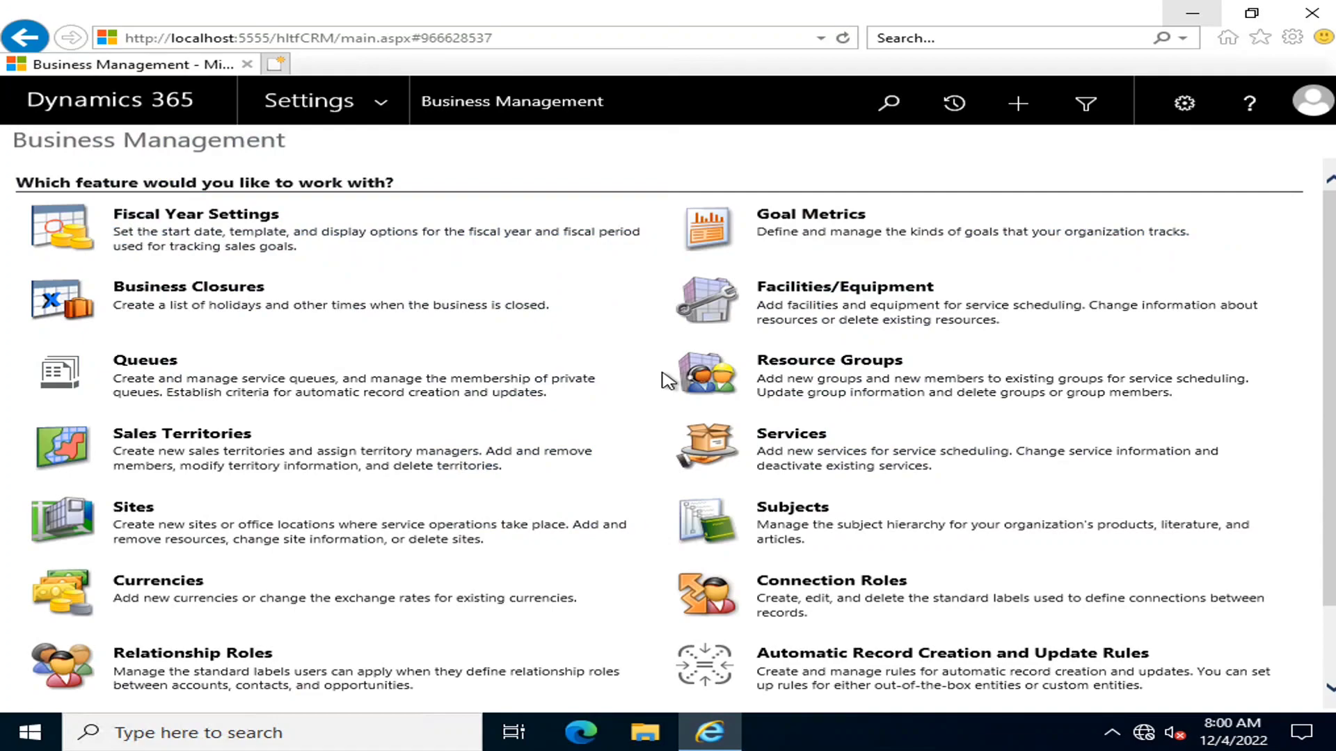
click(863, 367)
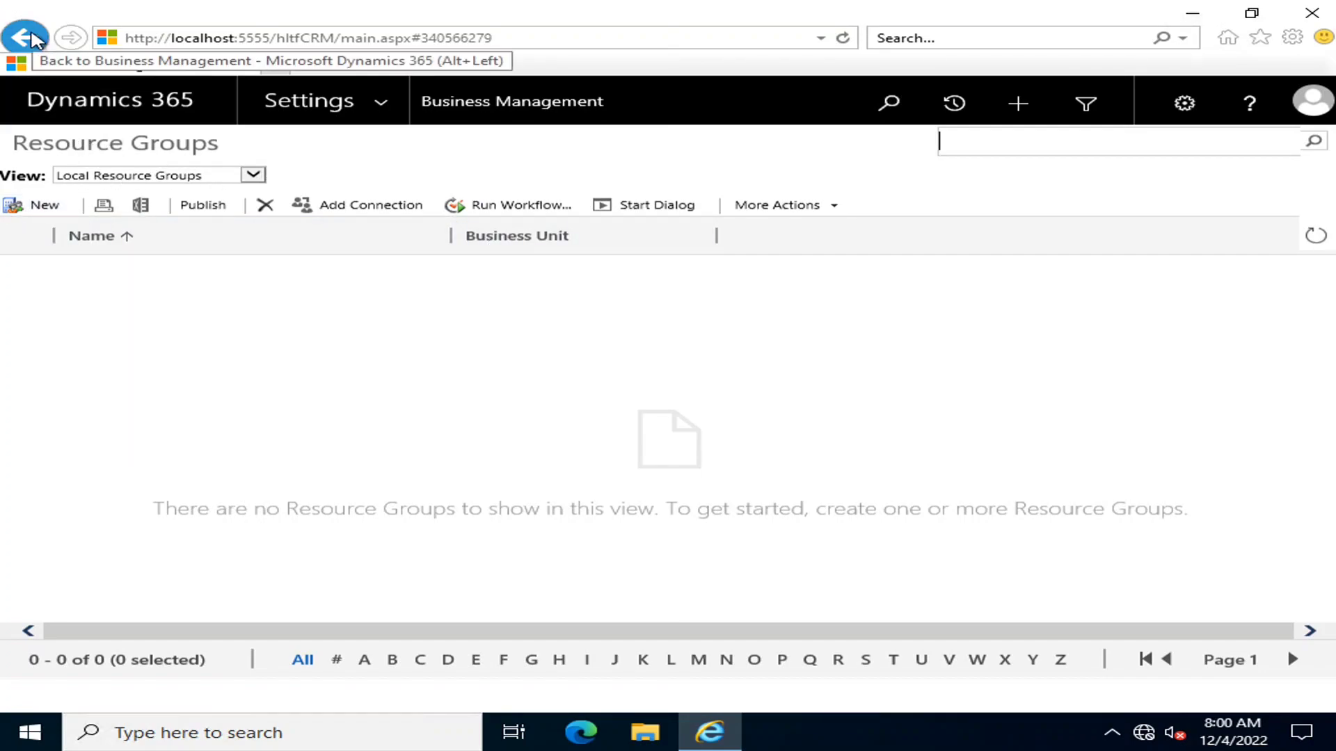
click(31, 39)
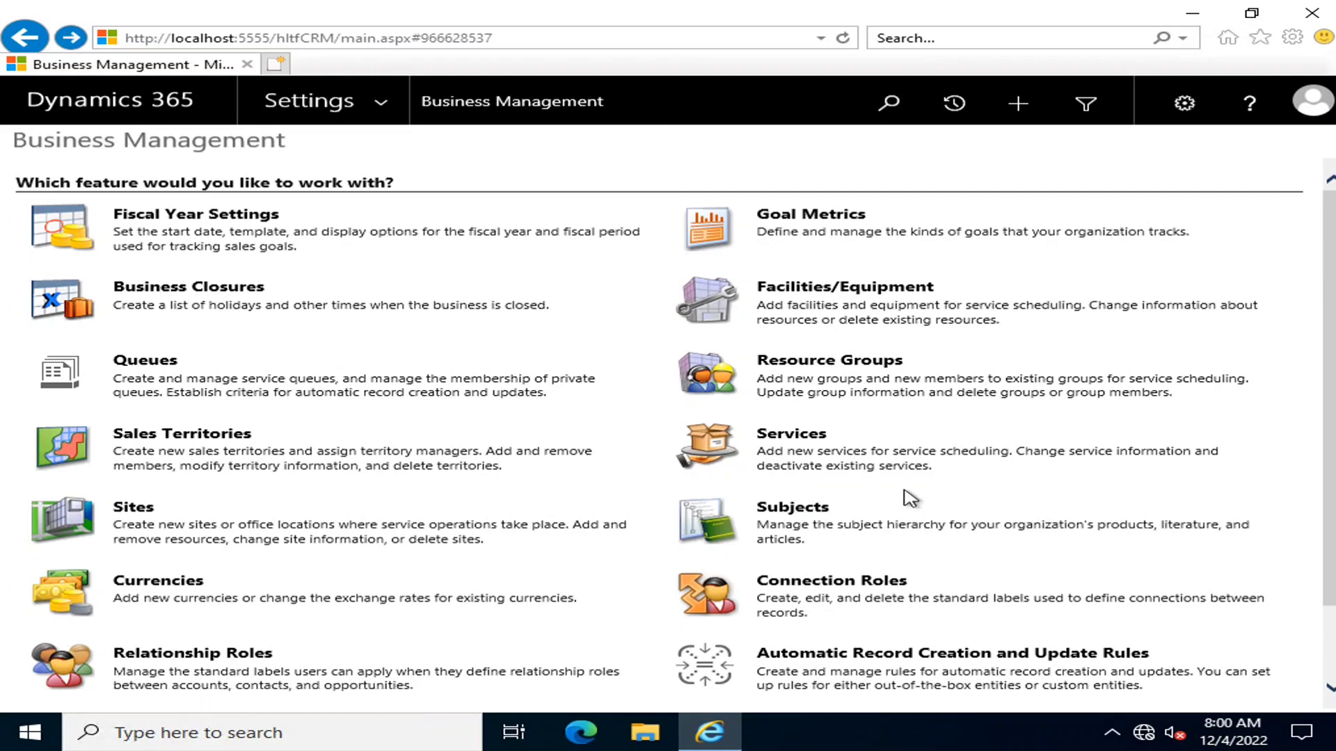
click(807, 434)
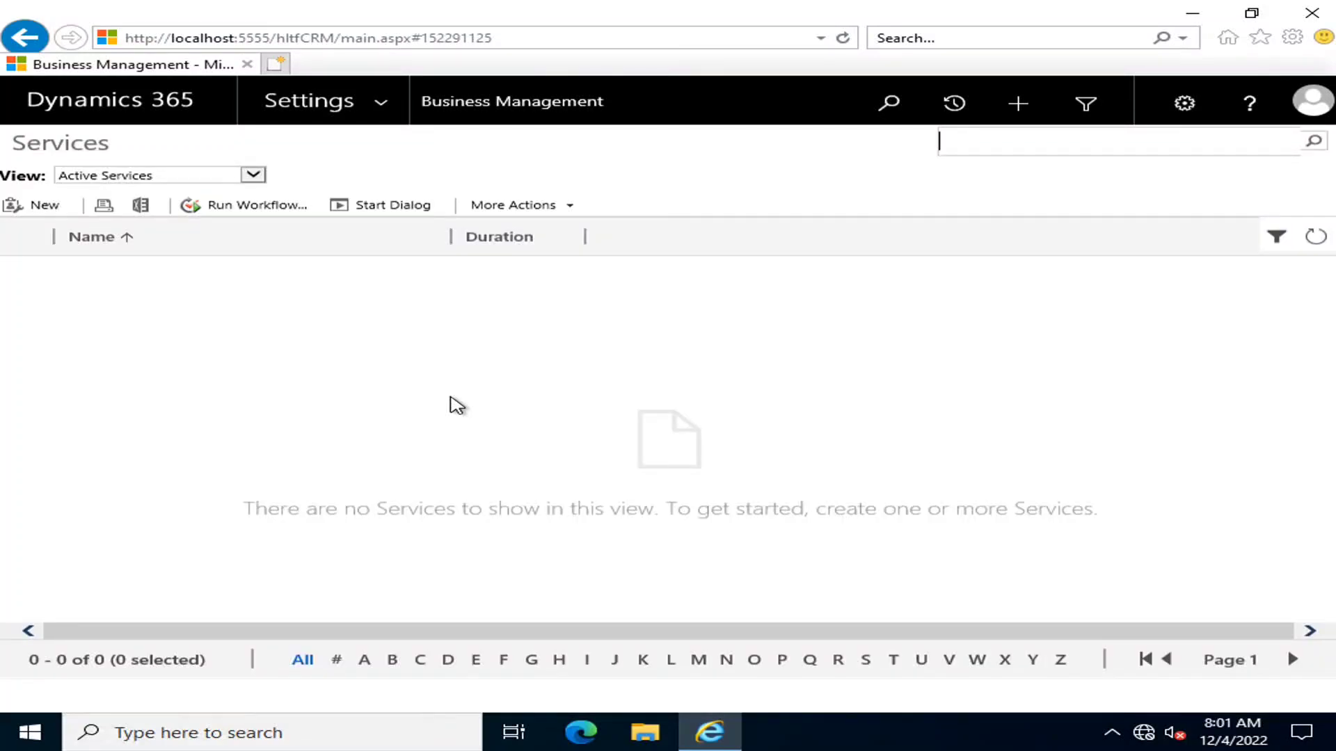
click(28, 205)
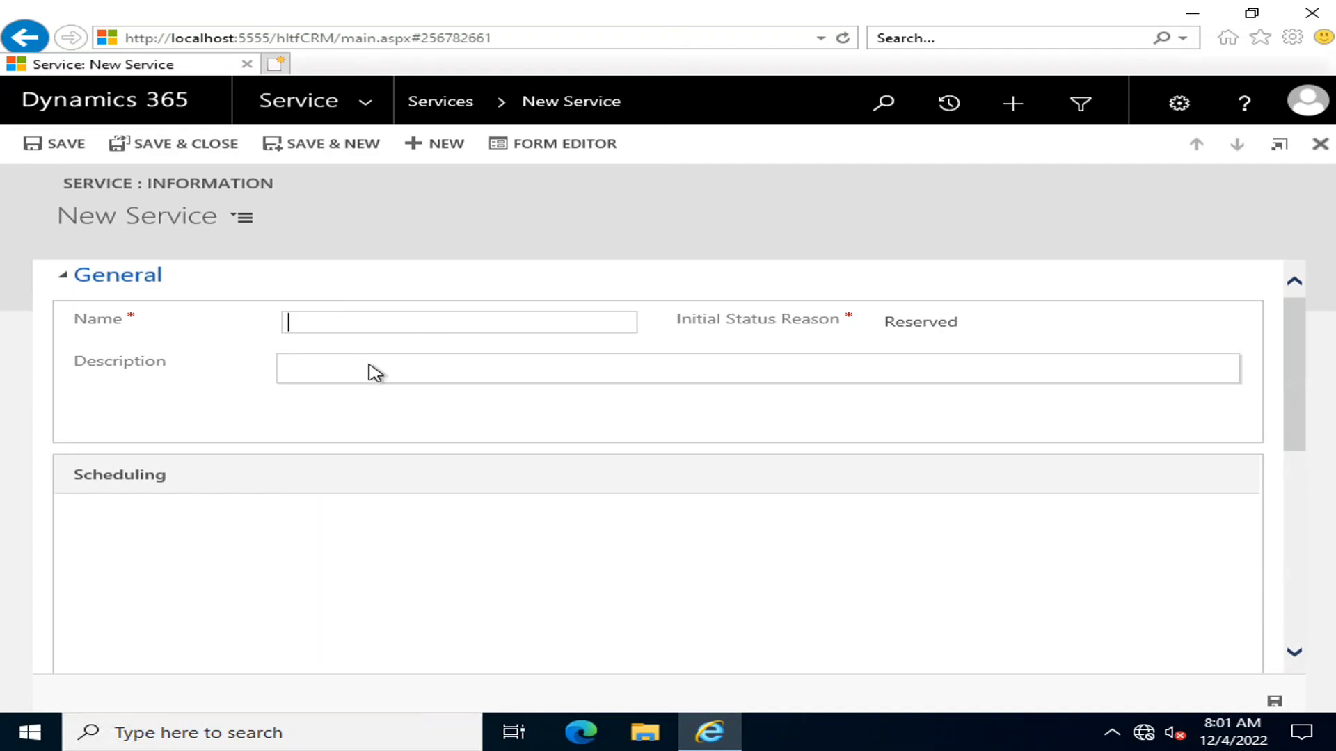
scroll(393, 396, down, 5)
scroll(393, 396, down, 2)
scroll(393, 397, down, 2)
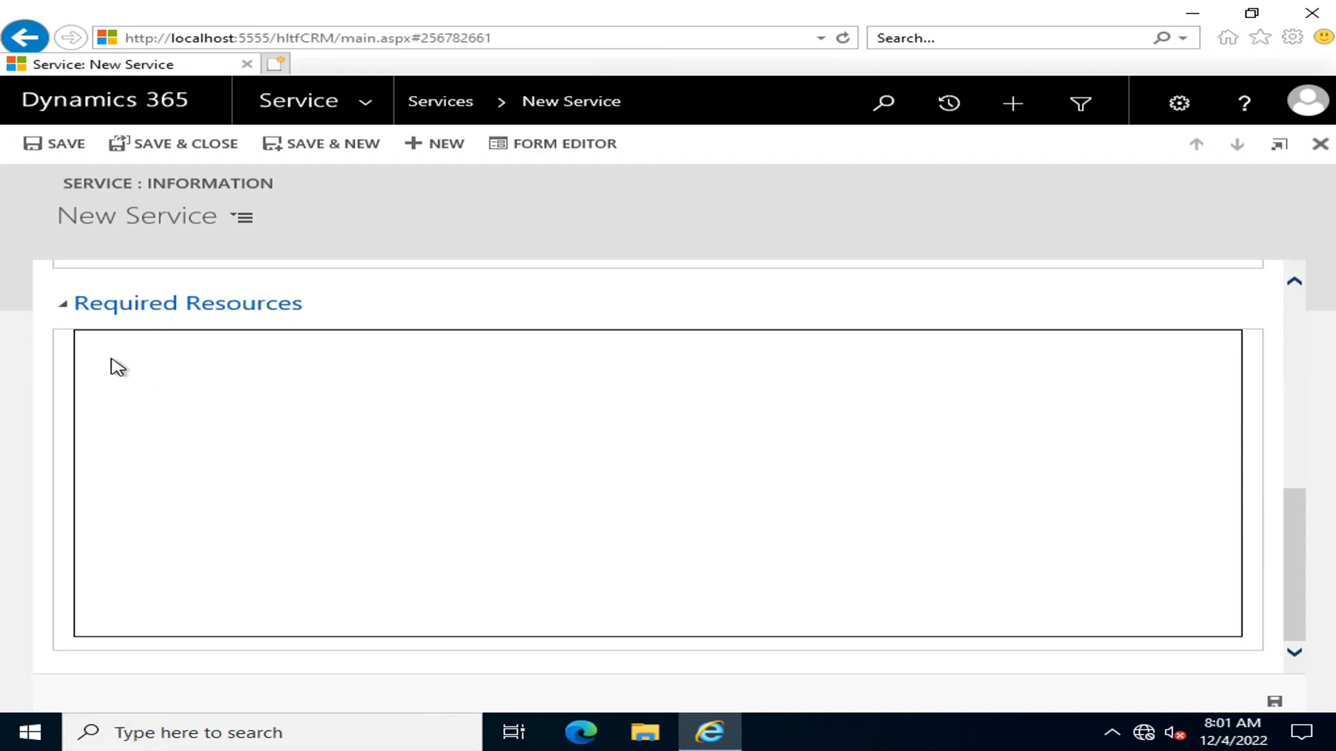
scroll(462, 523, up, 2)
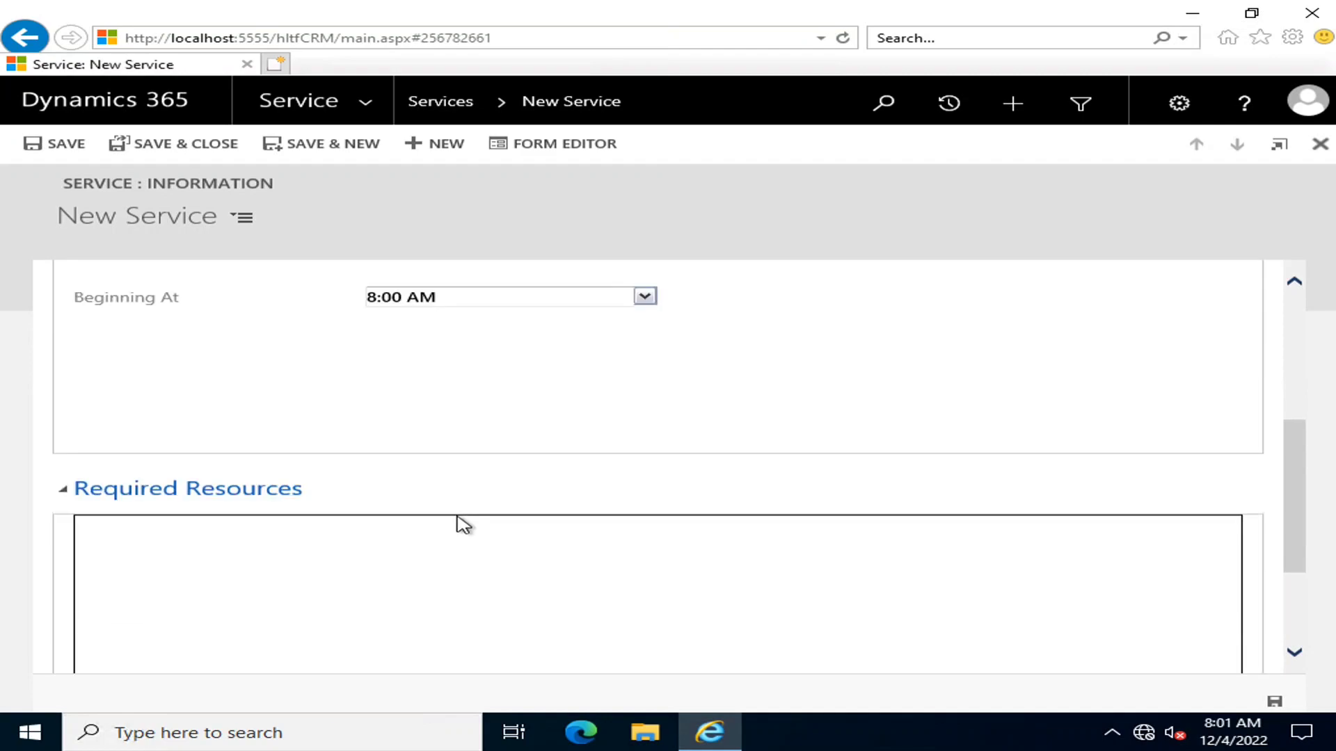
scroll(462, 523, up, 2)
scroll(457, 524, up, 2)
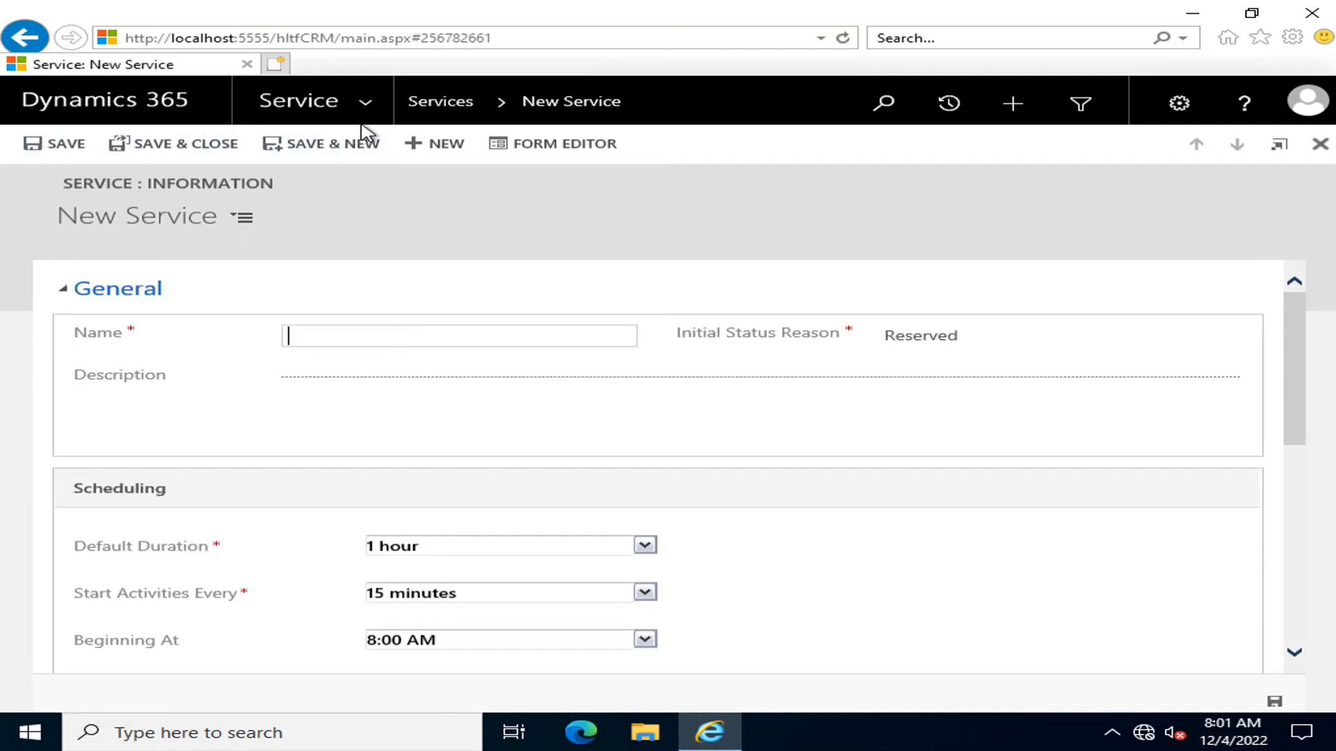
click(1318, 145)
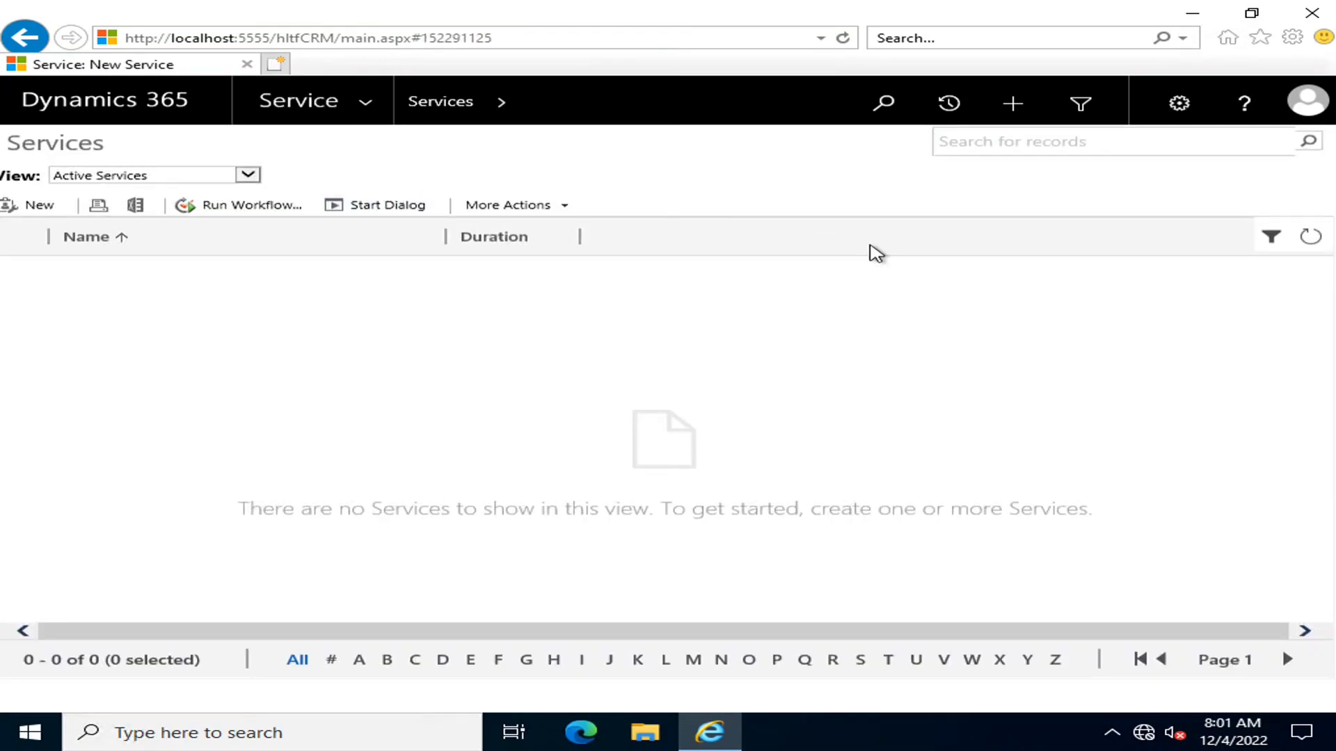
click(365, 101)
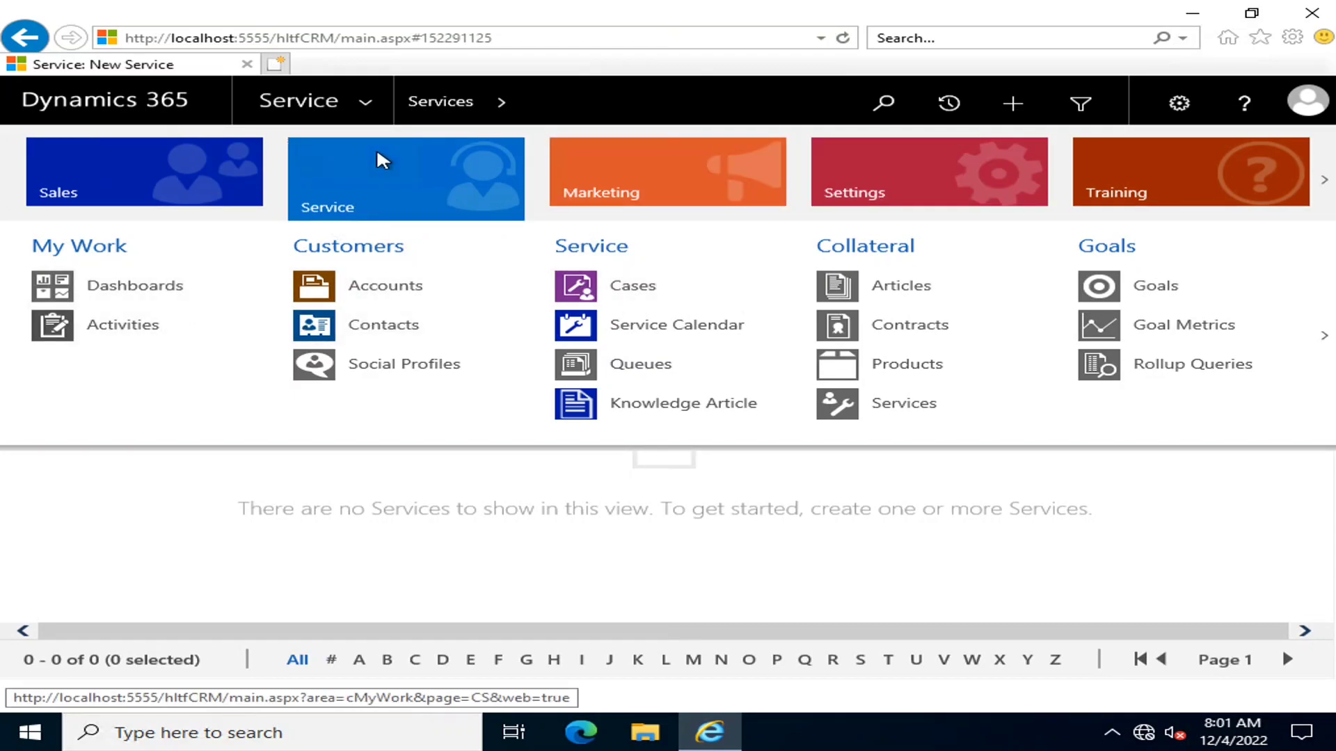
click(1014, 170)
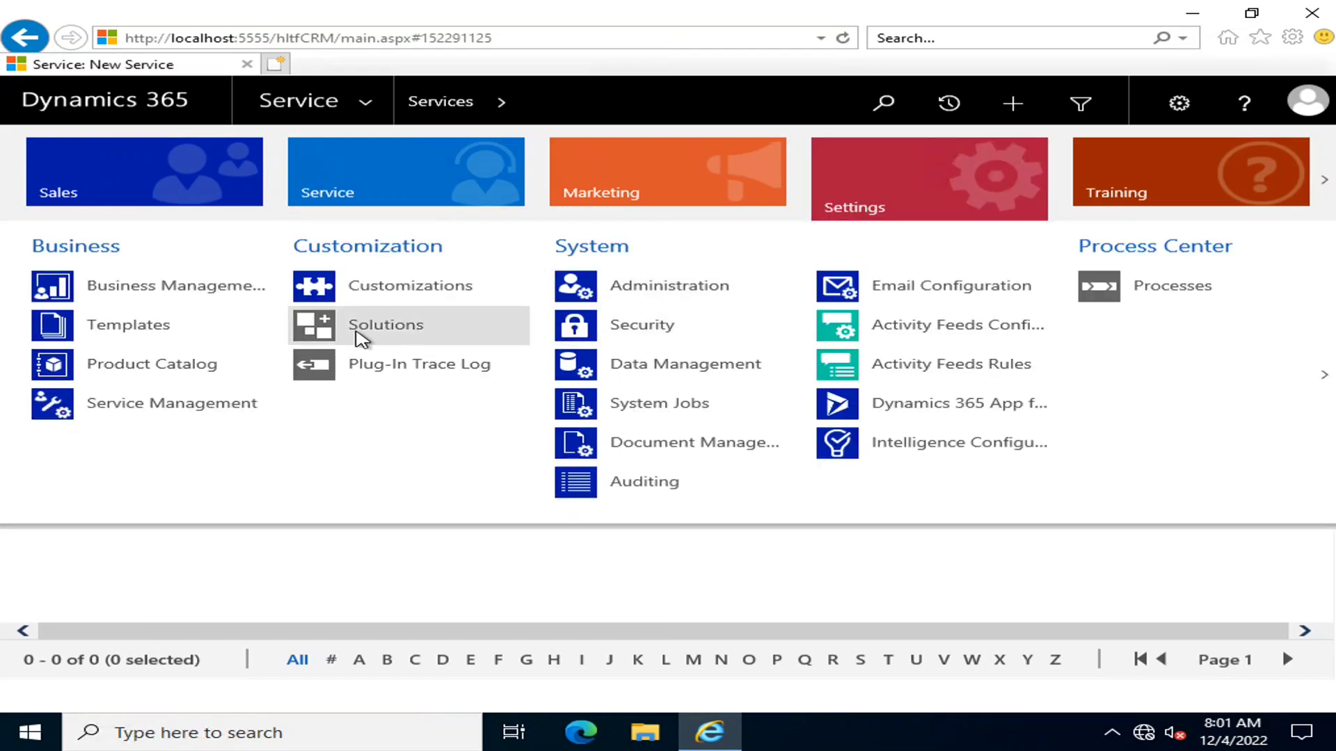
click(97, 288)
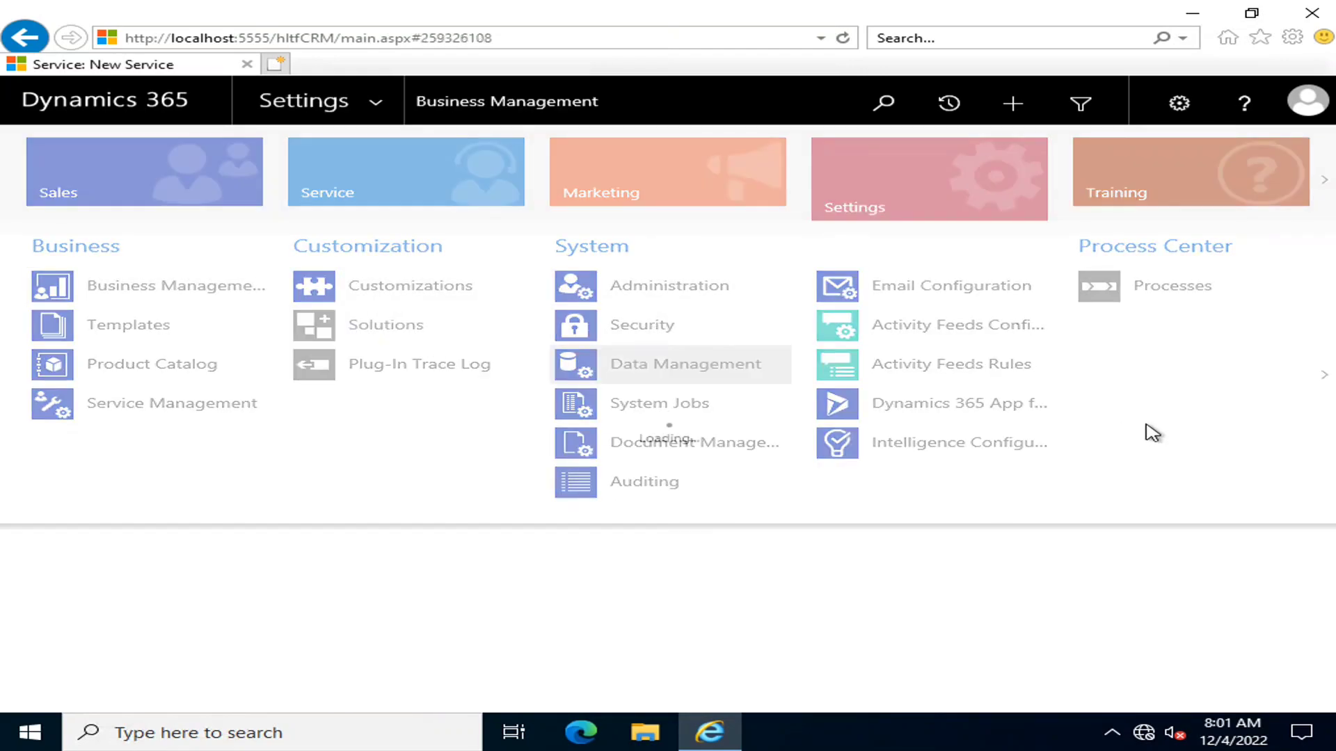
scroll(953, 480, down, 3)
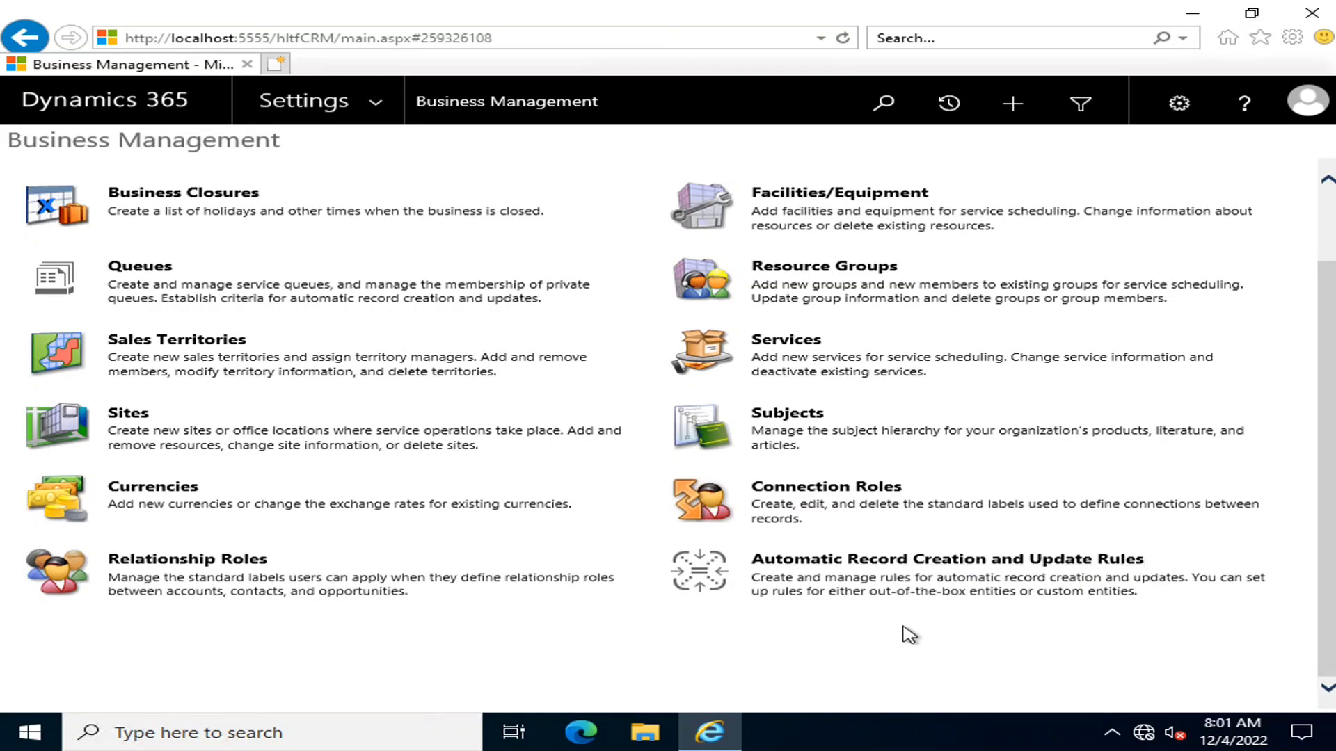
scroll(908, 634, up, 2)
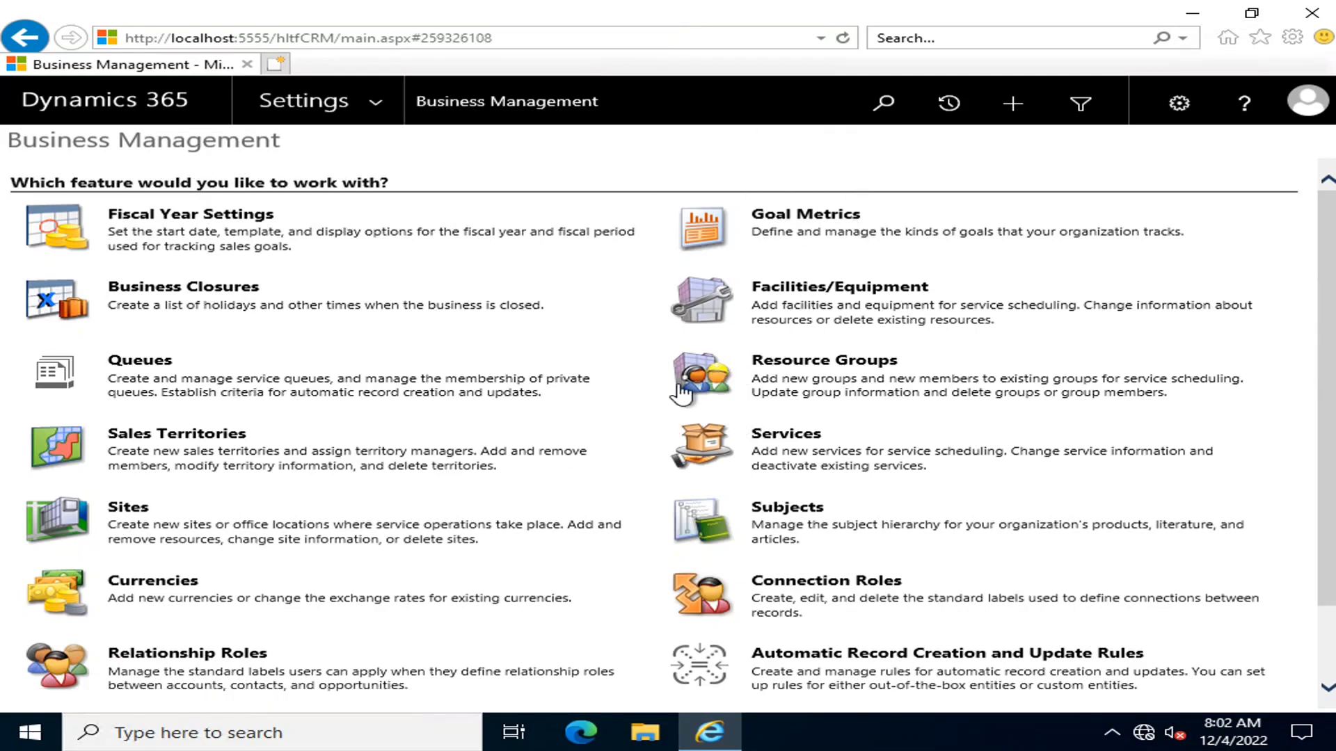
scroll(290, 340, down, 1)
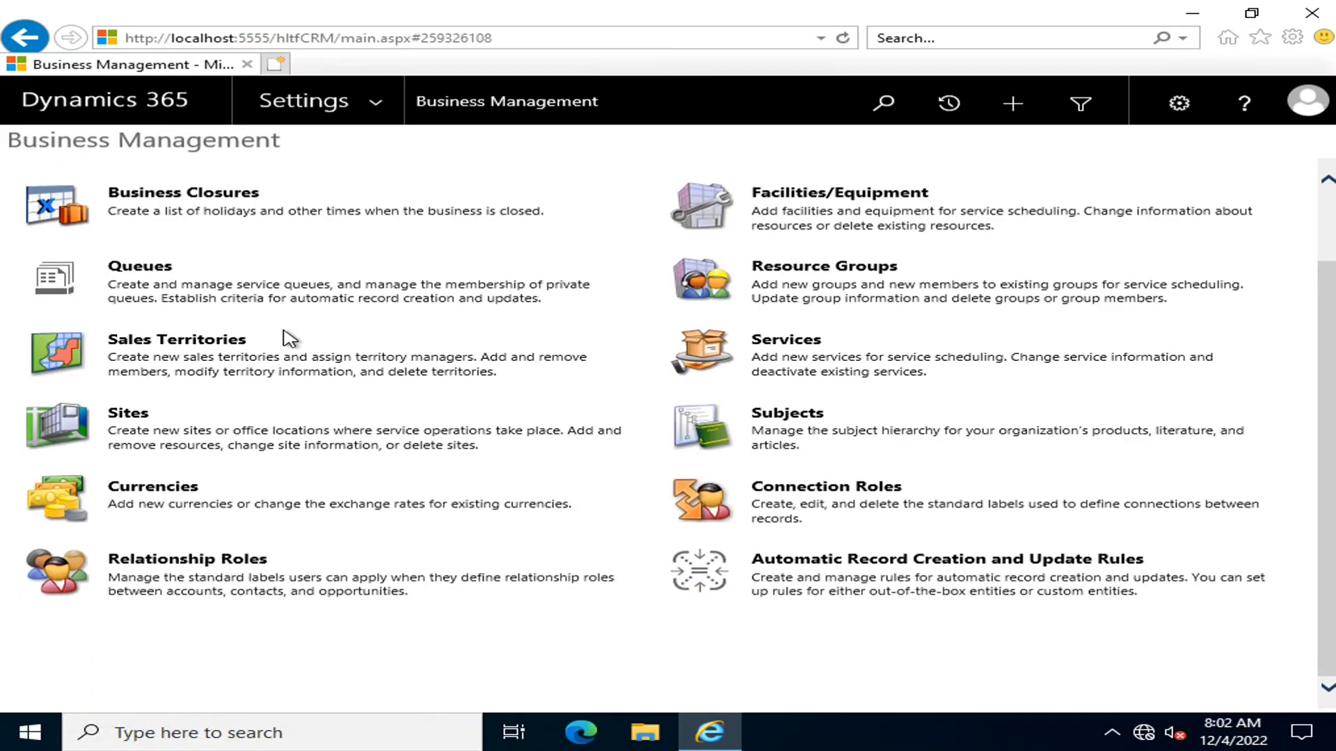
scroll(290, 340, up, 1)
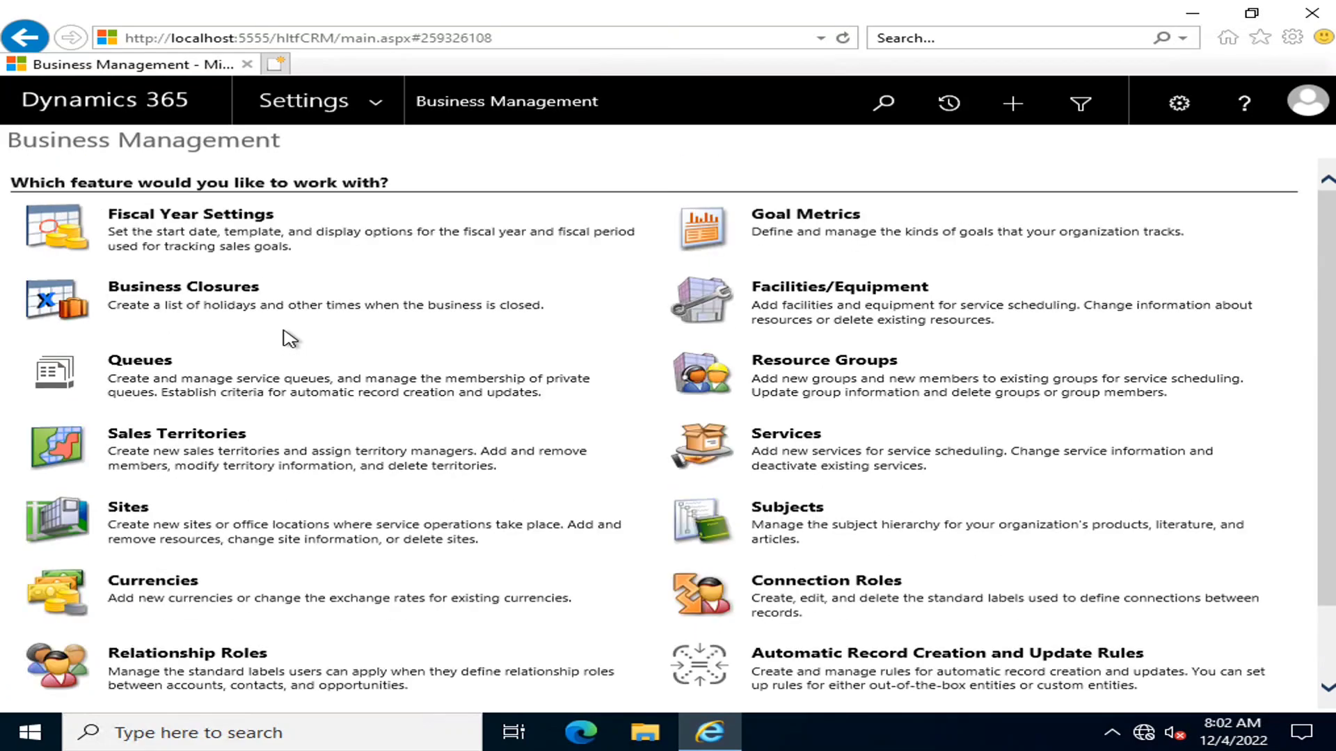